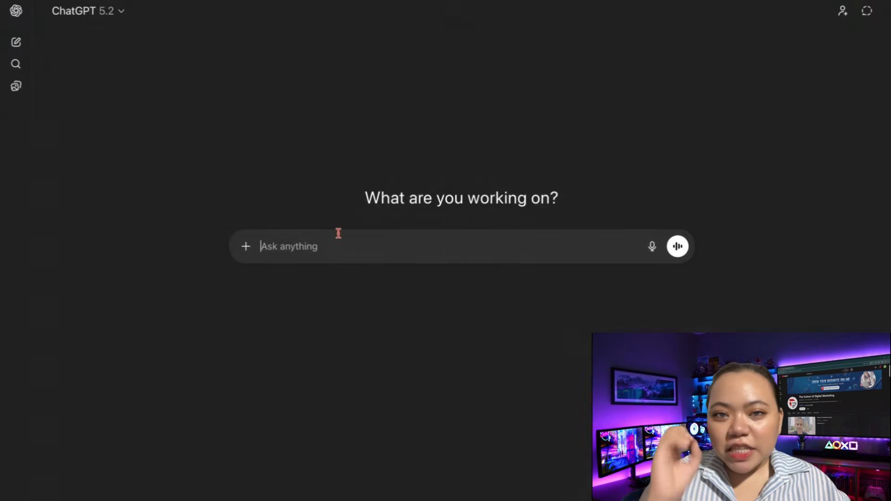
Ask for 20 topic ideas for health-niche talking-object AI videos and review the suggested list.
type("Provide me 10 Topic Ideas for health-niche talking-object AI videos where fruits, vegetables, or healthy foods become anthropomorphic characters inside the human body and explain their benefits in a friendly, educational way; each topic idea should clearly mention the specific health goal (such as fat burn, digestion, immunity, energy, hormones, skin, heart, or blood health), the type of foods involved (fruits, vegetables, seeds, or superfoods), and the core outcome viewers will learn; make the ideas short, catchy, and optimized for YouTube Shorts and Reels, suitable to be directly used as the [HEALTH TALKING OBJECT IDEA] placeholder in script-generation prompts, avoiding medical claims and keeping them creator-friendly and viral -ready. Example-\"Fruits That Burn Belly Fat Naturally (Inside Your Body)\"")
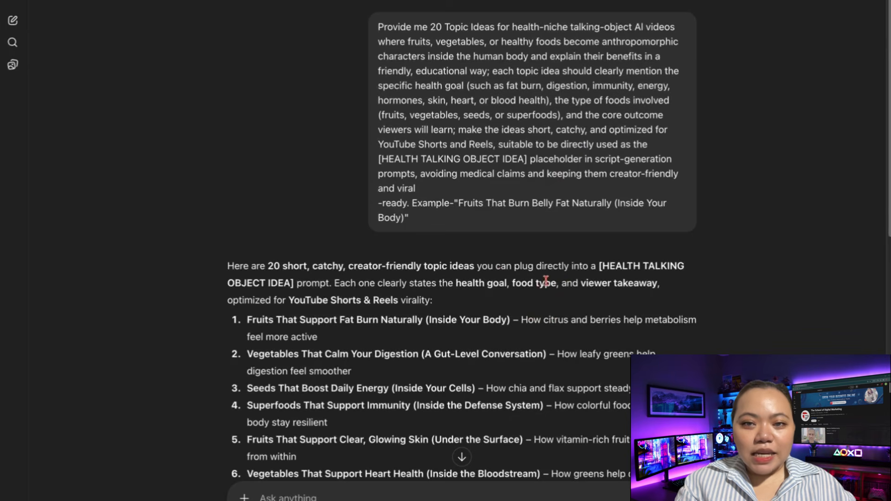
scroll(489, 244, "down", 5)
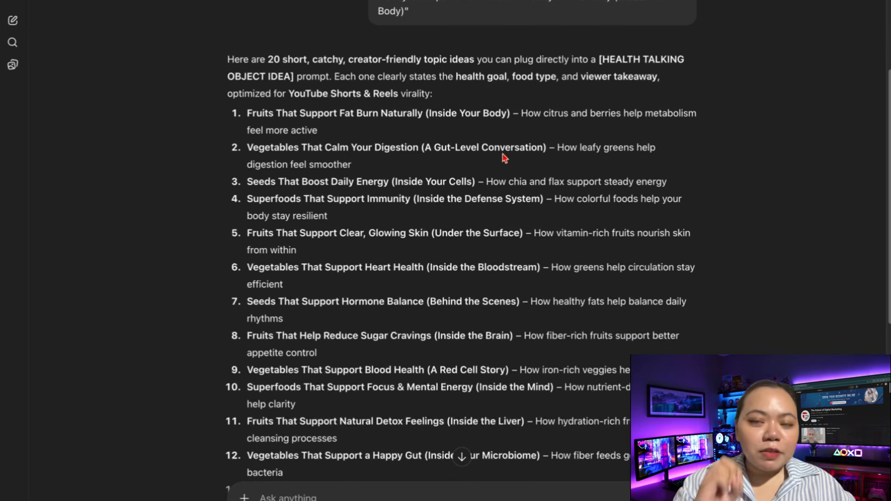
scroll(504, 157, "down", 1)
scroll(505, 158, "down", 8)
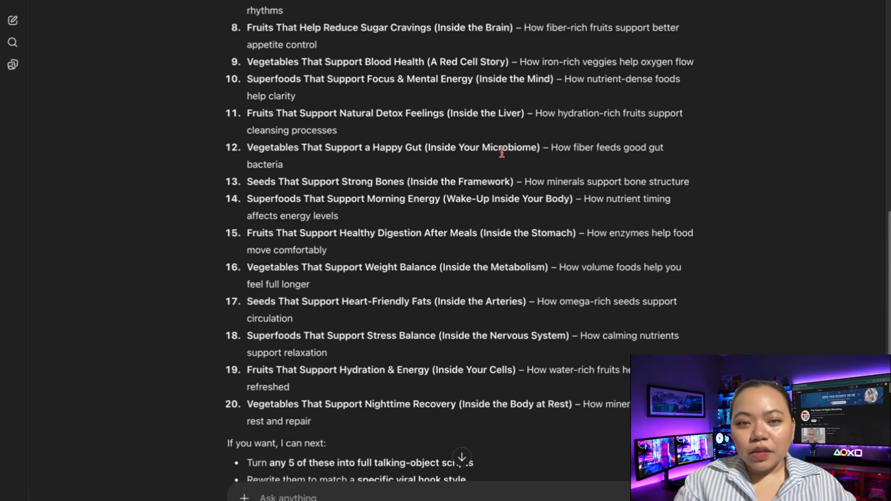
scroll(434, 231, "up", 7)
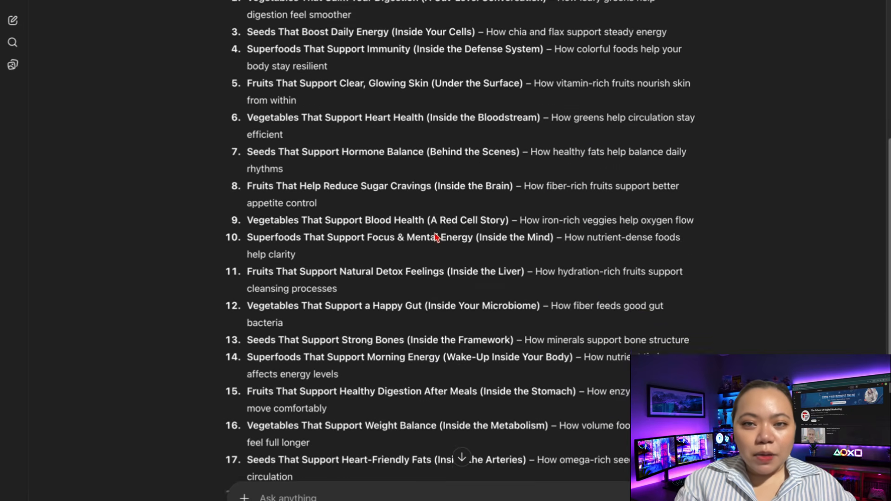
scroll(433, 232, "up", 1)
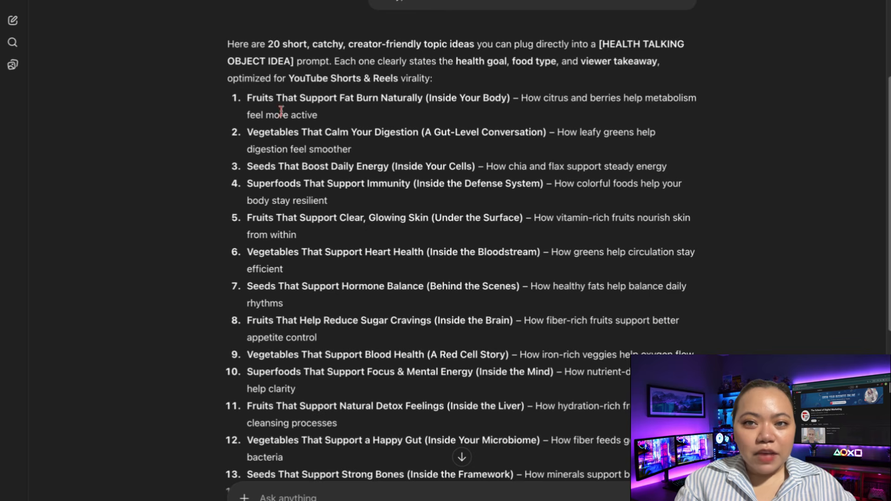
Draft a prompt for a talking-objects script of around 90 seconds in Intro + Scene format, based on the placeholder [HEALTH TOPIC / IDEA].
triple_click(379, 100)
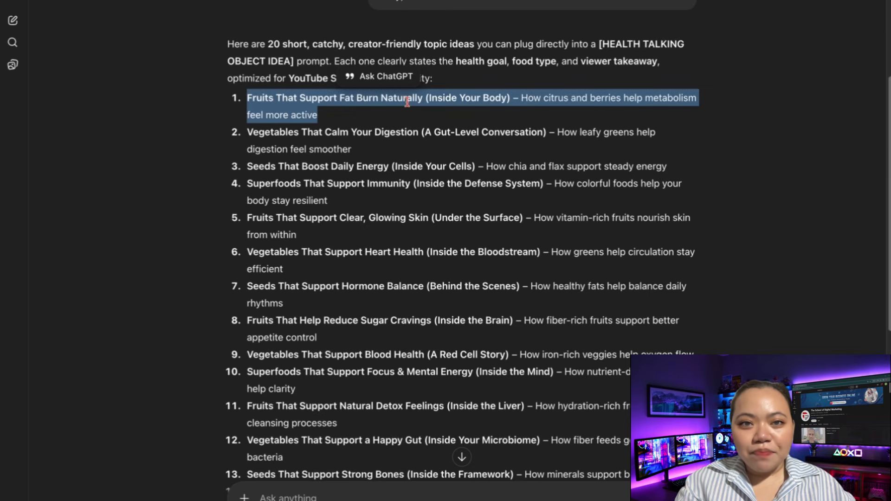
scroll(558, 324, "down", 9)
type("Create a health-niche talking objects AI script of around 90 seconds based on [HEALTH TOPIC / IDEA], where fruits, vegetables, or healthy foods speak one by one inside the human body explaining their specific health benefit, what they do, which body function they support, and the BEST time to consume them for maximum benefit; the script must begin with a single short intro line telling viewers what they will learn, followed by multiple scenes where only ONE character speaks per scene and only ONE line per character (no back-and-forth, no narration); the tone should be calm, friendly, educational, and reassuring, written in simple first-person self-introduction style (e.g., \"Hello, I am...\"), avoid medical claims while clearly sharing general wellness guidance, use English, keep each line concise but informative, and output strictly in Intro + Scene format, where each scene contains only one character name and one spoken line.")
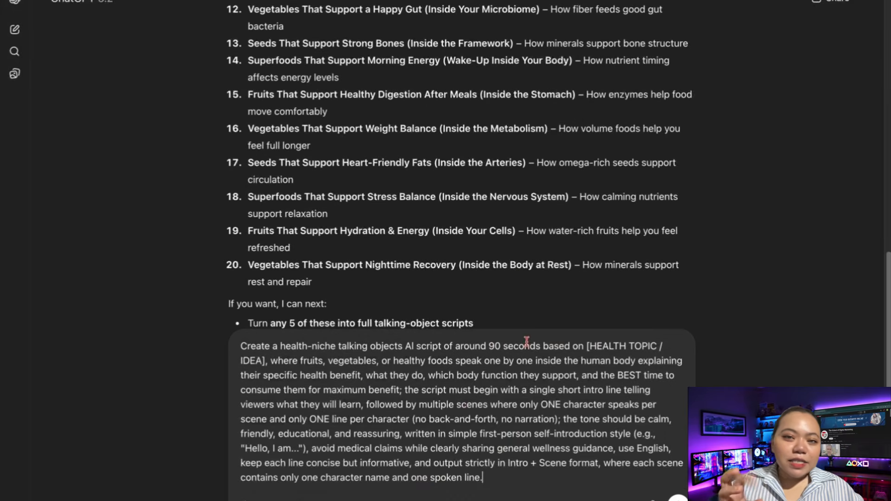
Replace the topic placeholder in the prompt with the first idea, "Fruits That Support Fat Burn Naturally (Inside Your Body)", including its description, and submit it.
scroll(575, 185, "up", 10)
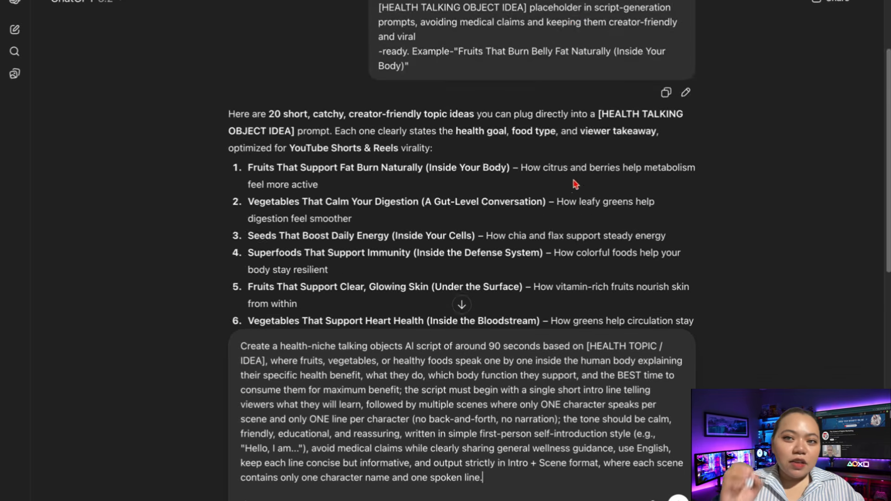
mouse_move(252, 91)
left_mouse_down()
mouse_move(512, 90)
mouse_move(316, 109)
left_mouse_up()
left_click(314, 109)
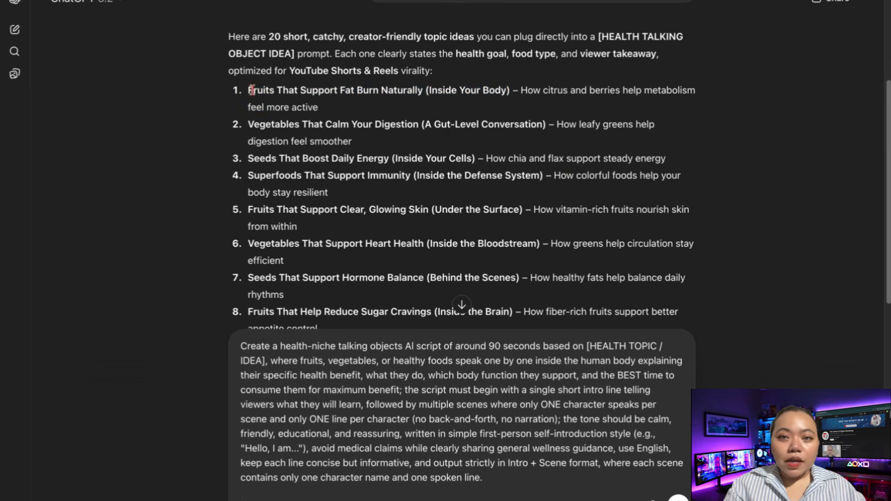
left_click_drag(251, 90, 329, 108)
key("ctrl+c")
left_click(593, 345)
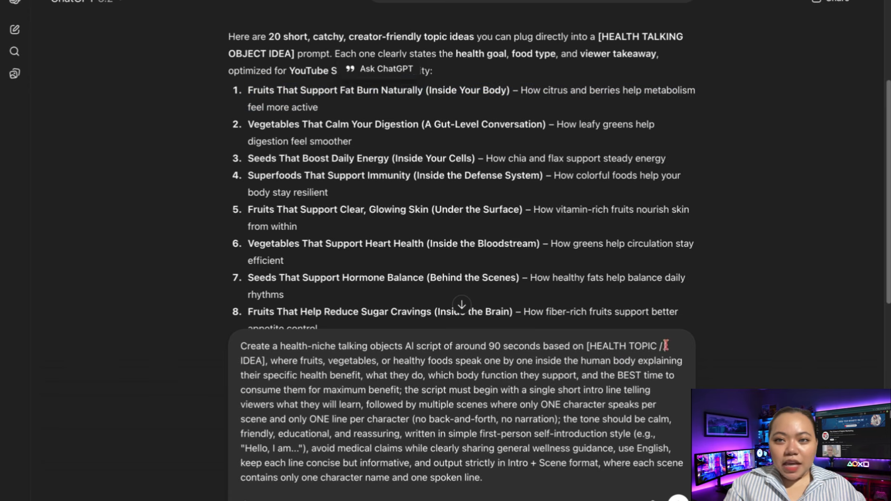
mouse_move(593, 346)
left_mouse_down()
mouse_move(665, 347)
mouse_move(260, 361)
left_mouse_up()
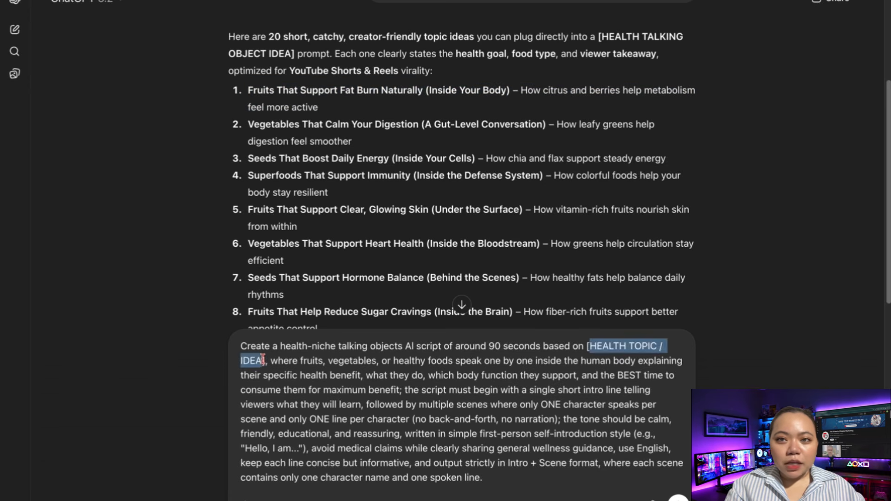
key("ctrl+v")
scroll(601, 411, "down", 3)
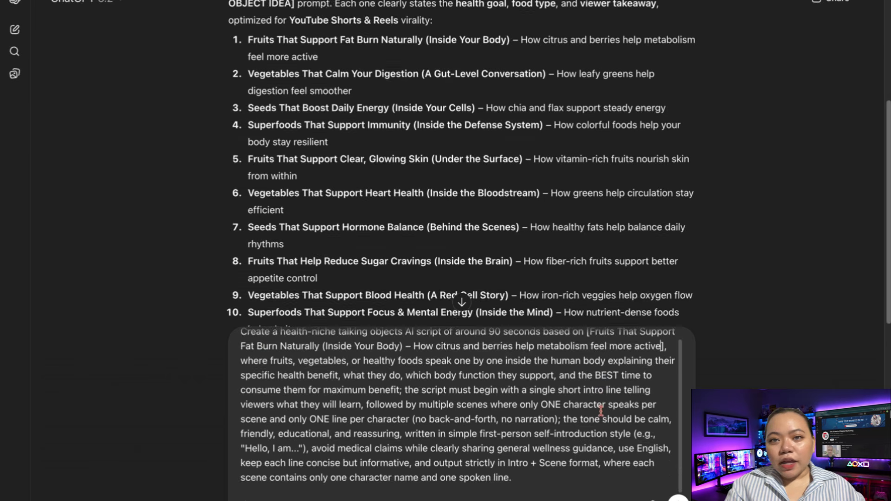
scroll(601, 412, "up", 1)
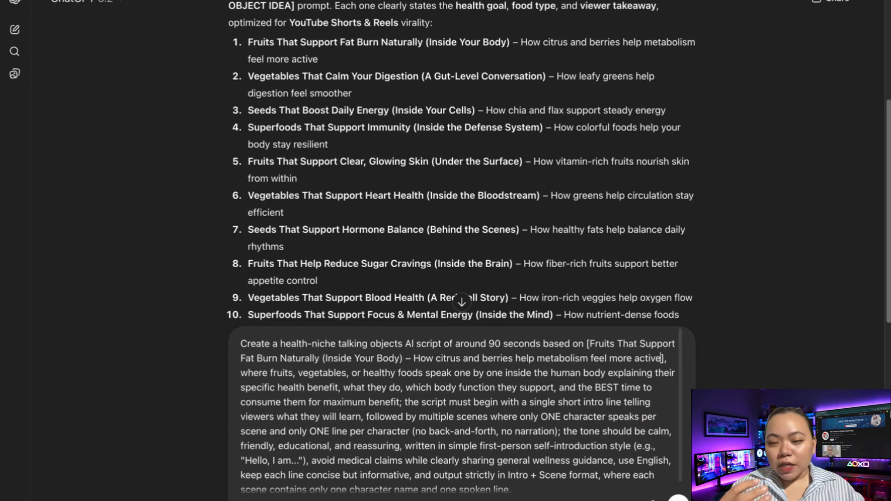
key("Return")
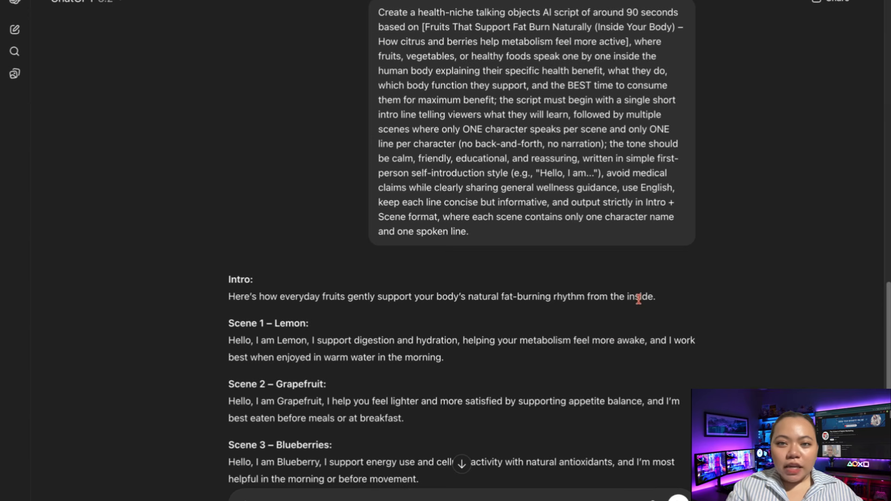
Examine the generated script's intro, scenes, characters and spoken lines.
scroll(531, 282, "down", 3)
scroll(532, 282, "down", 3)
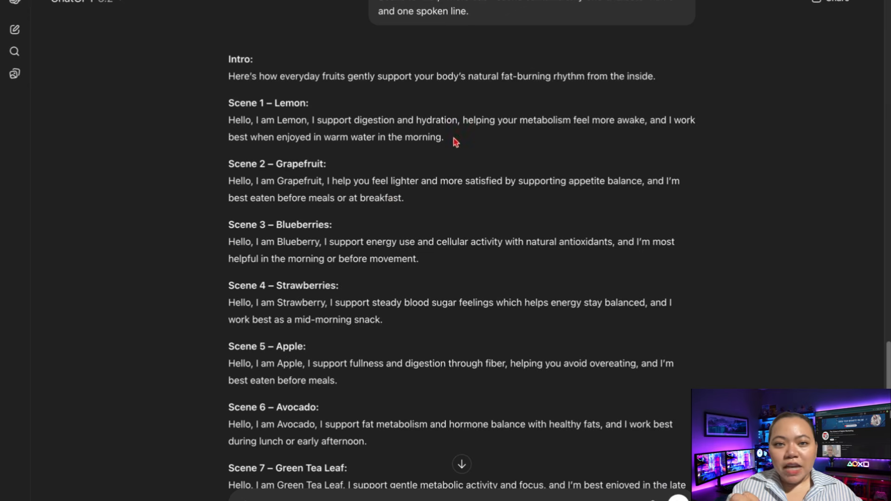
left_click_drag(230, 103, 482, 147)
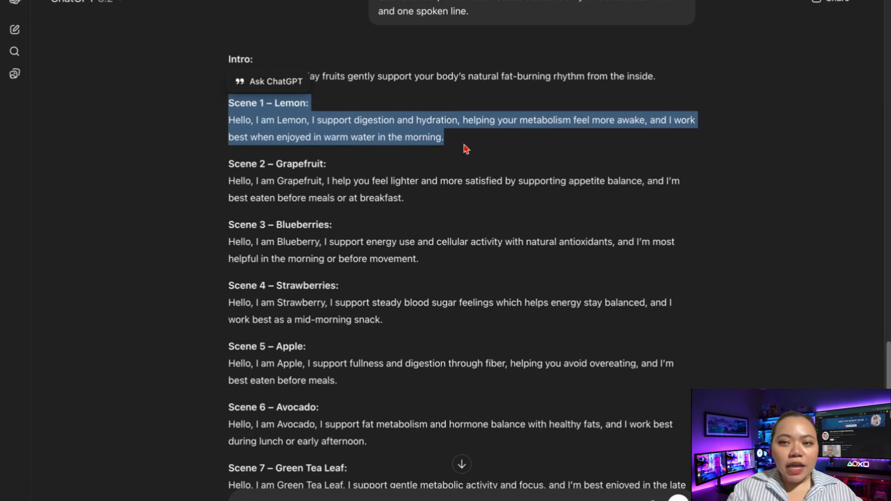
scroll(460, 140, "down", 1)
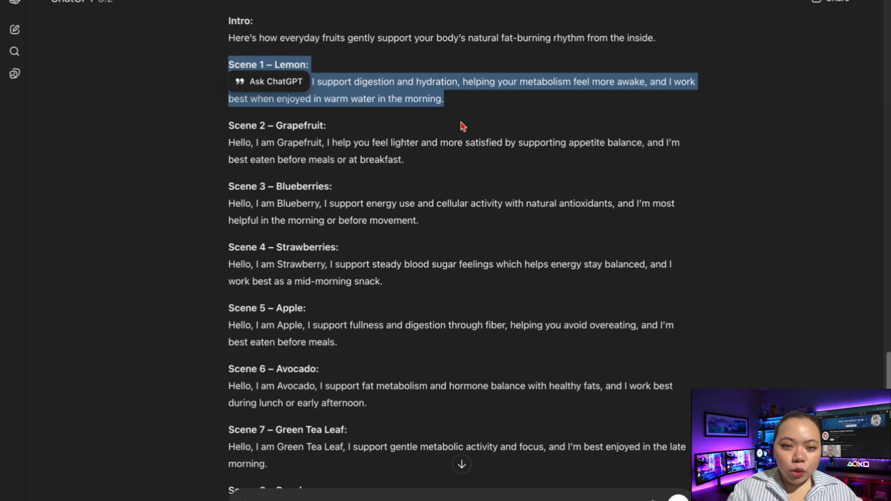
left_click(461, 124)
triple_click(300, 139)
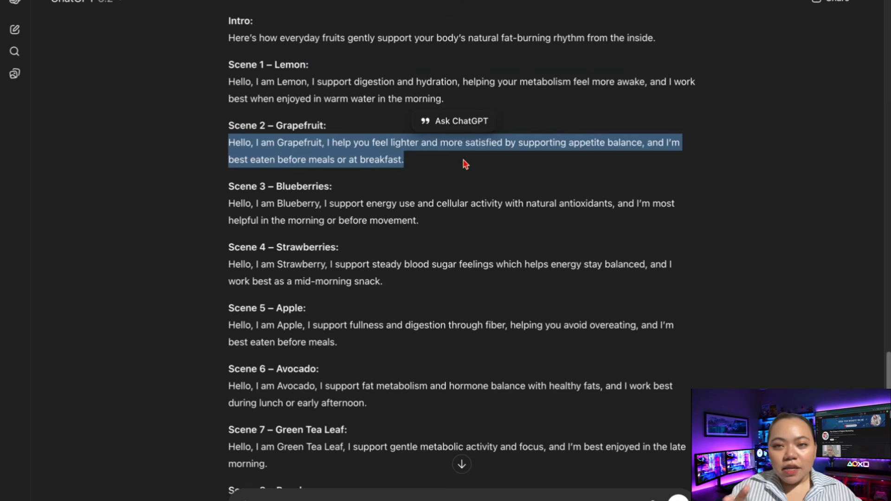
triple_click(404, 215)
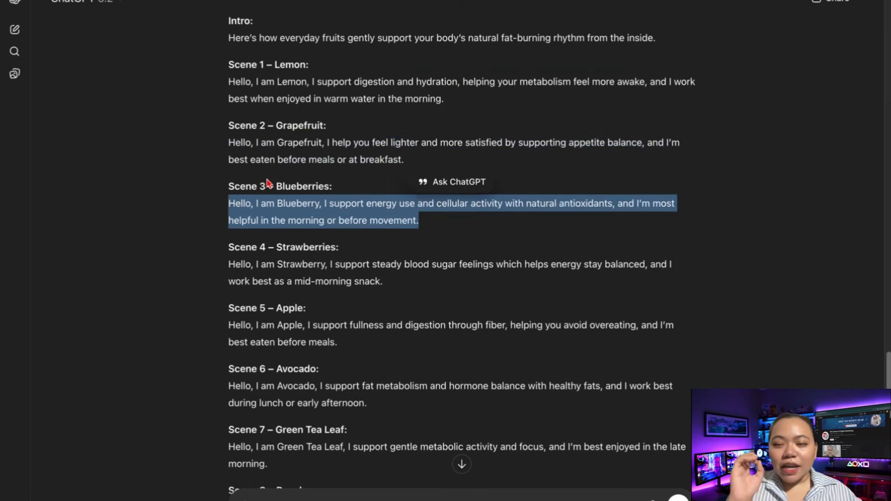
left_click_drag(226, 65, 659, 424)
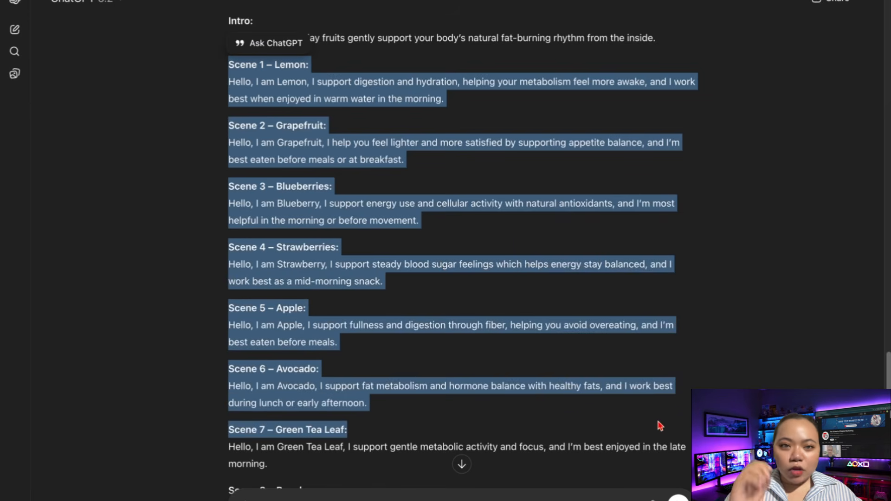
scroll(515, 279, "down", 2)
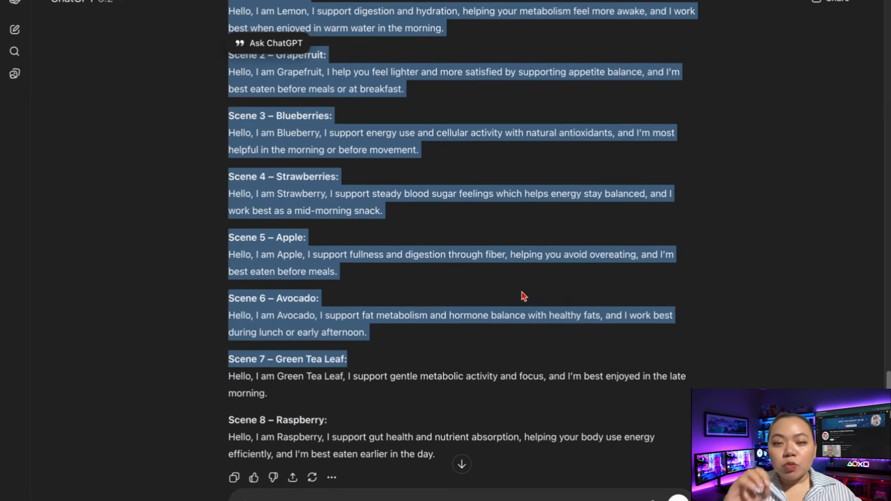
left_click(499, 292)
scroll(500, 292, "up", 1)
scroll(499, 292, "up", 2)
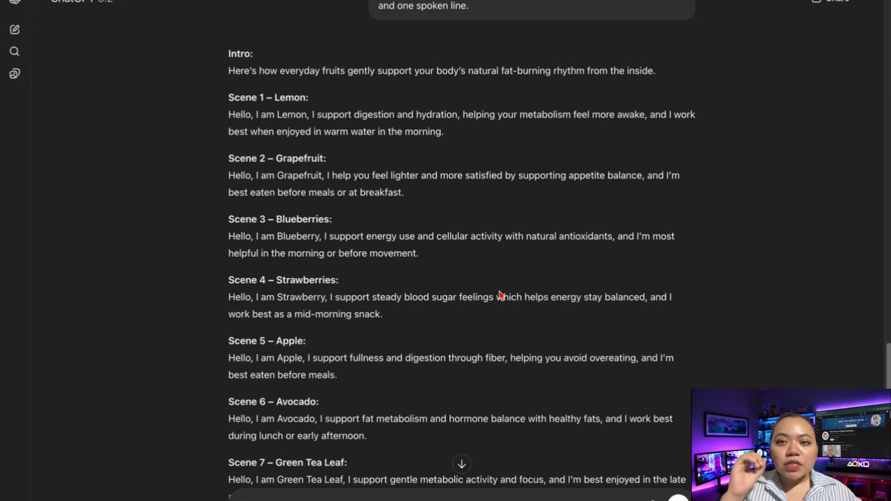
Add the prompt requesting a COVER SCENE with Text-to-Image and Image-to-Video prompts, correct the split word "visible", and submit it.
scroll(500, 292, "down", 5)
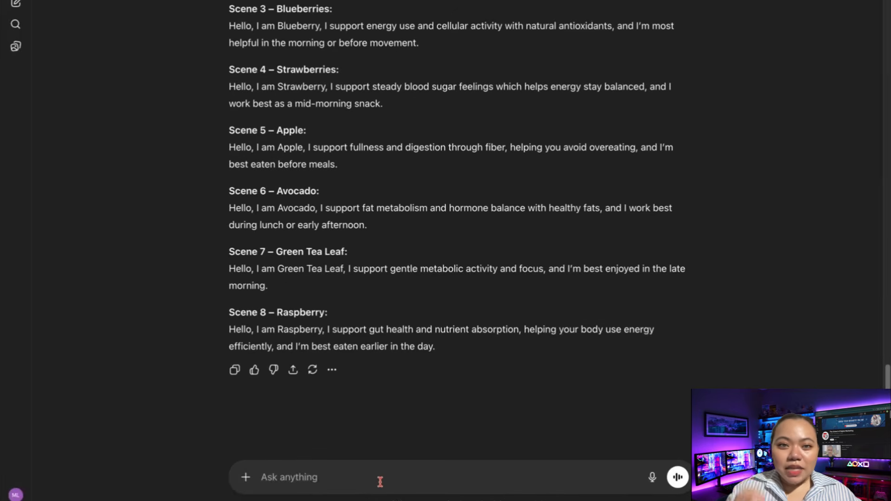
key("ctrl+v")
scroll(570, 387, "down", 3)
scroll(570, 388, "down", 3)
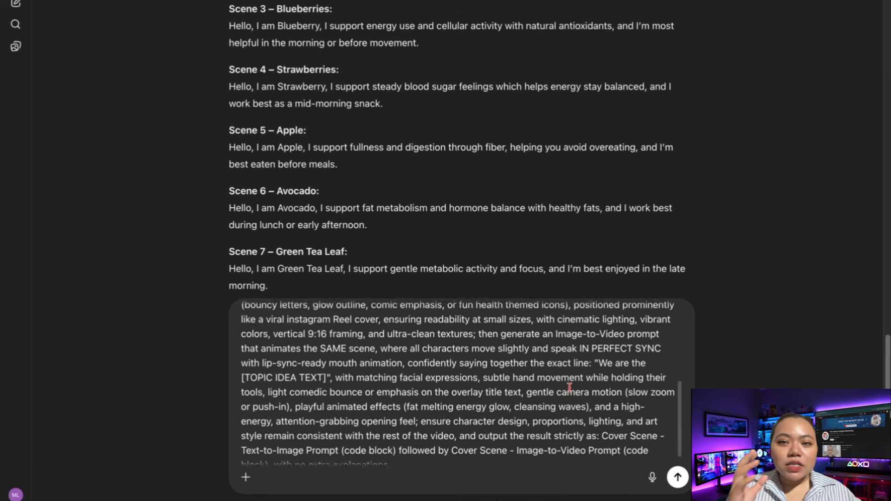
scroll(569, 387, "up", 6)
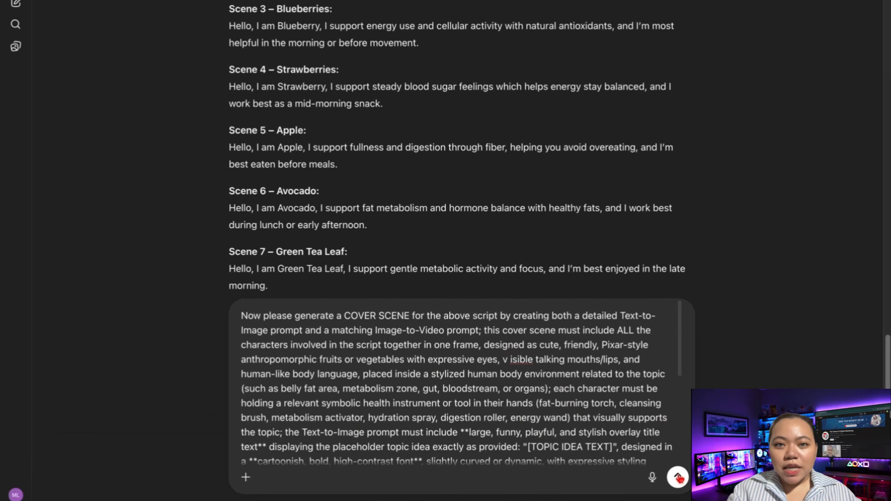
left_click(510, 360)
key("BackSpace")
left_click(678, 478)
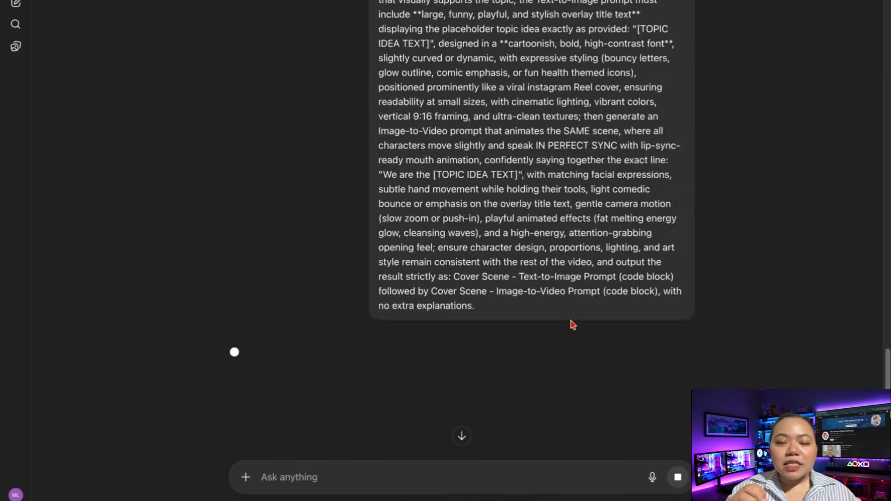
Copy the Scene 1 – Lemon text-to-image prompt and paste it into a new Gemini chat.
scroll(637, 203, "down", 10)
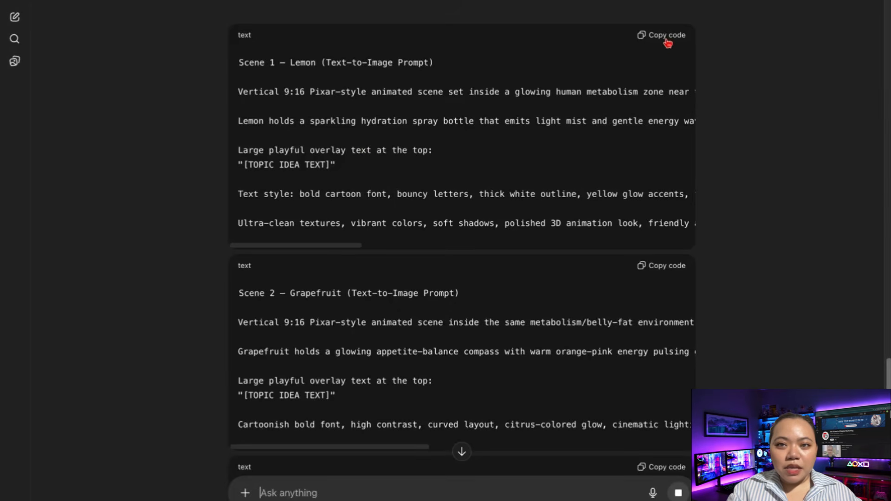
left_click(667, 37)
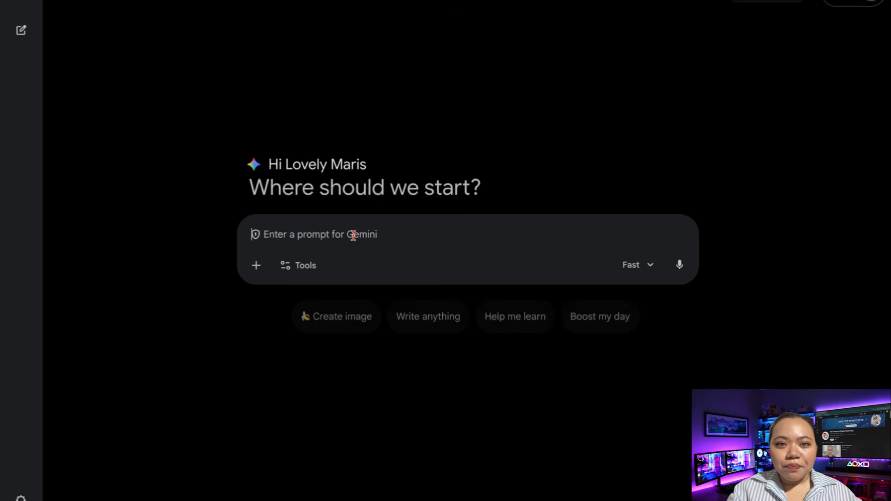
key("ctrl+v")
scroll(371, 250, "up", 5)
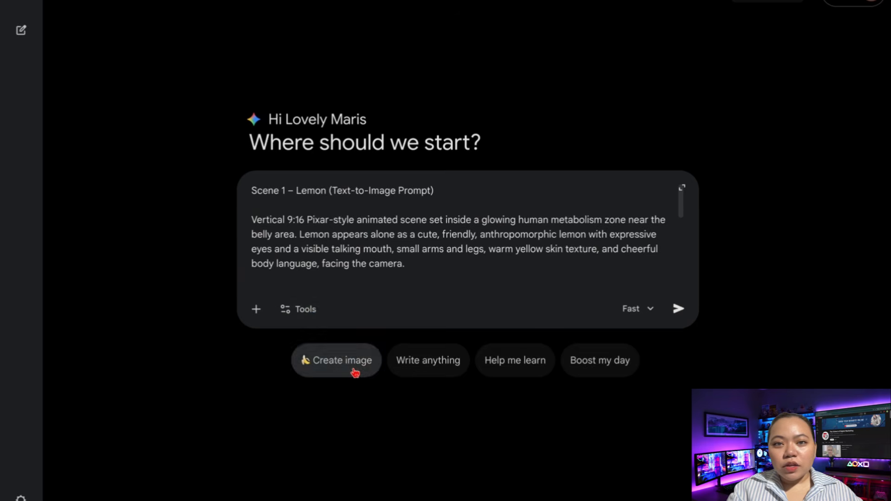
Enable image creation for the Lemon prompt and set the model to Pro.
left_click(325, 363)
left_click(635, 314)
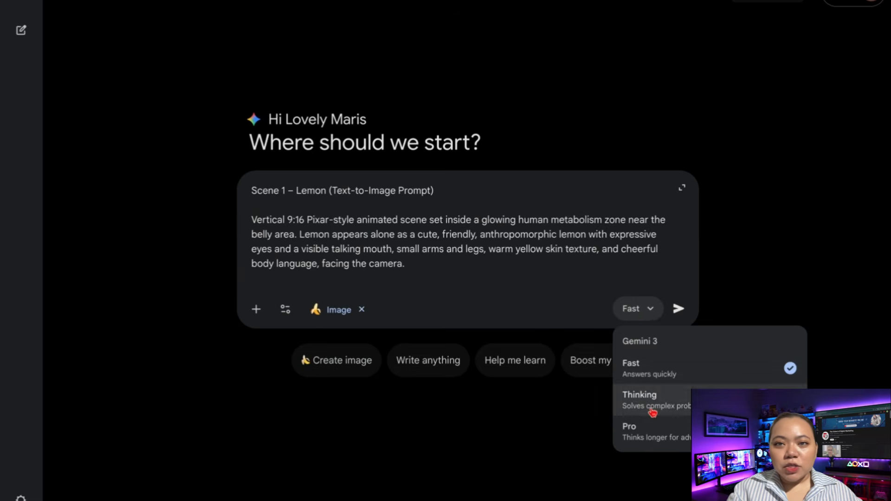
left_click(632, 429)
Remove the "Scene 1 – Lemon (Text-to-Image Prompt)" heading, generate the image from the remaining prompt, and inspect it.
triple_click(394, 192)
key("BackSpace")
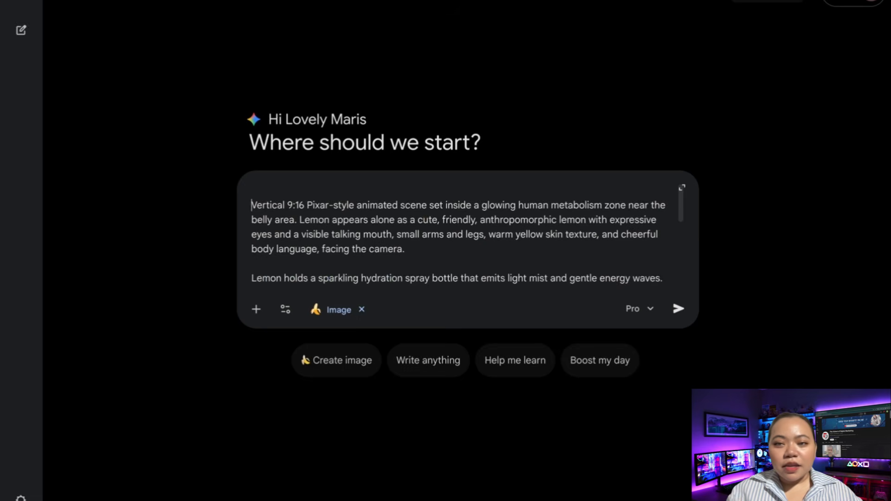
scroll(653, 293, "down", 1)
left_click(678, 309)
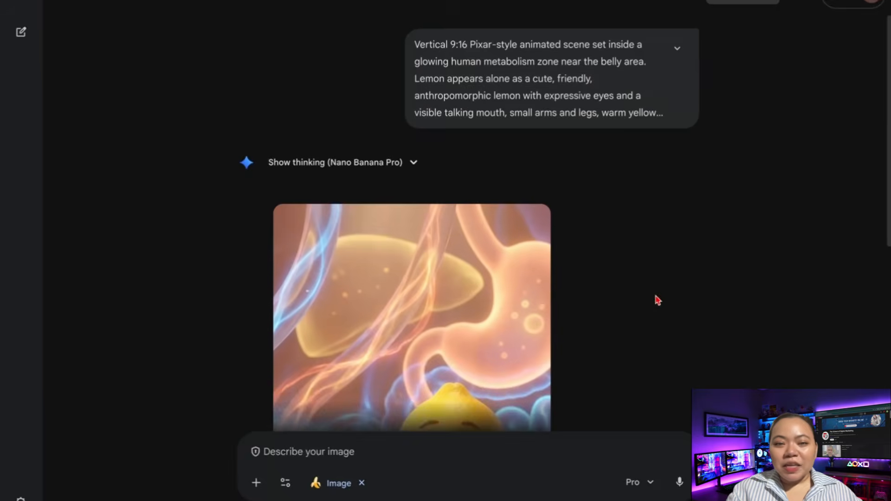
scroll(657, 299, "down", 3)
scroll(631, 194, "up", 3)
scroll(566, 252, "down", 3)
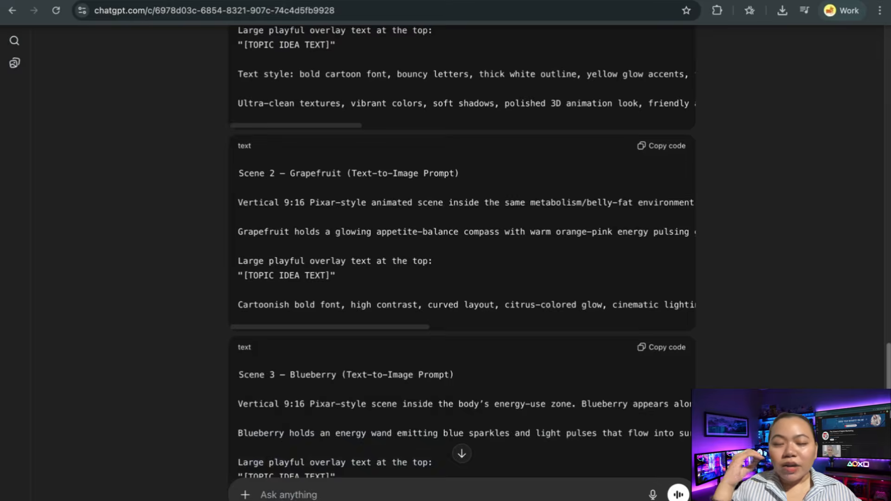
Copy the Scene 3 – Blueberry text-to-image prompt from ChatGPT and submit it in the Gemini image chat.
scroll(659, 180, "down", 5)
left_click(659, 180)
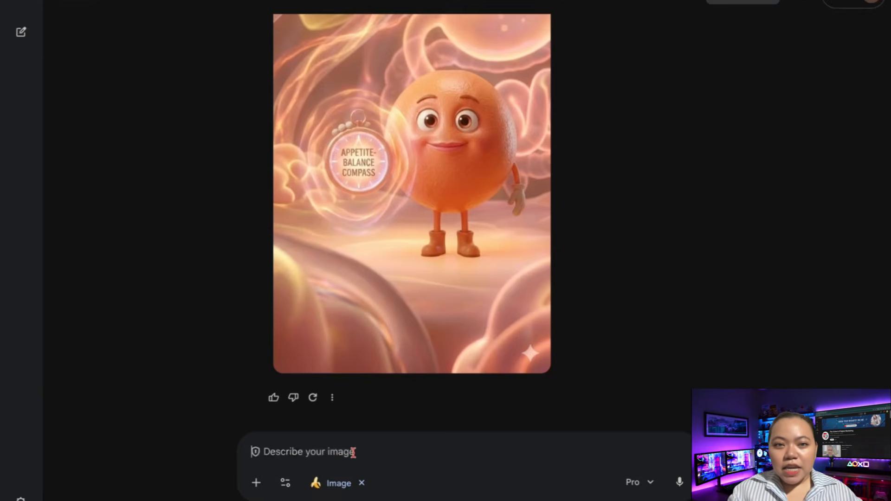
left_click(352, 452)
key("ctrl+v")
key("Return")
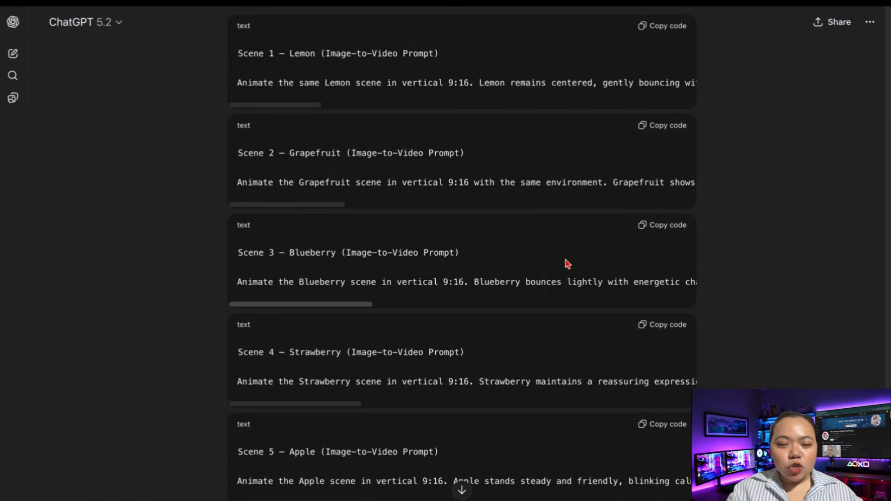
Copy the Scene 1 – Lemon image-to-video prompt into Grok Imagine, attach the Lemon image, and check the generated video with its sound.
scroll(567, 263, "up", 1)
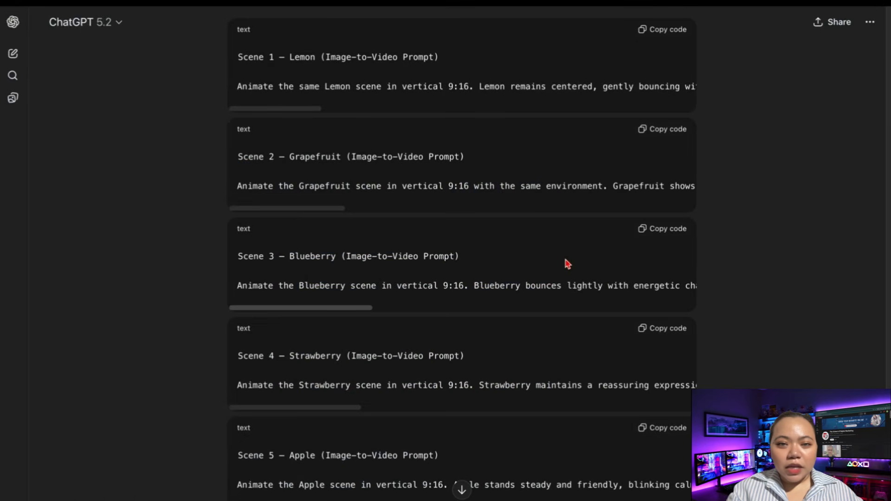
left_click(664, 39)
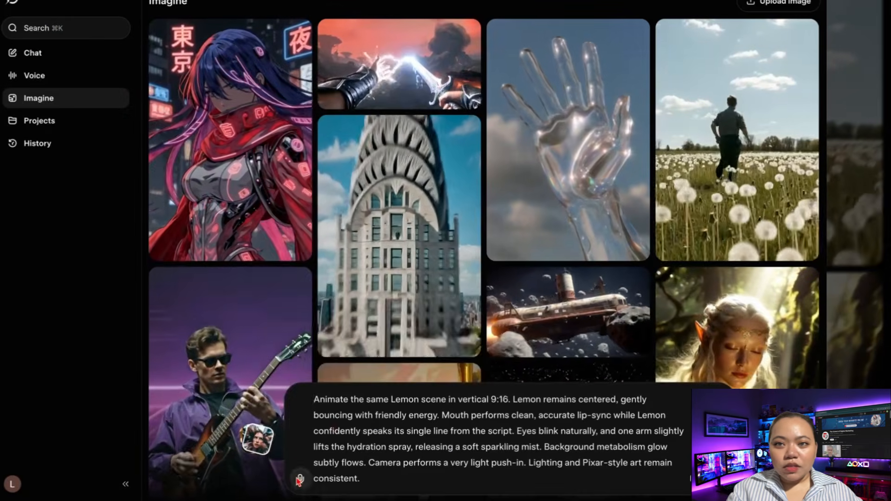
left_click(301, 478)
left_click(336, 358)
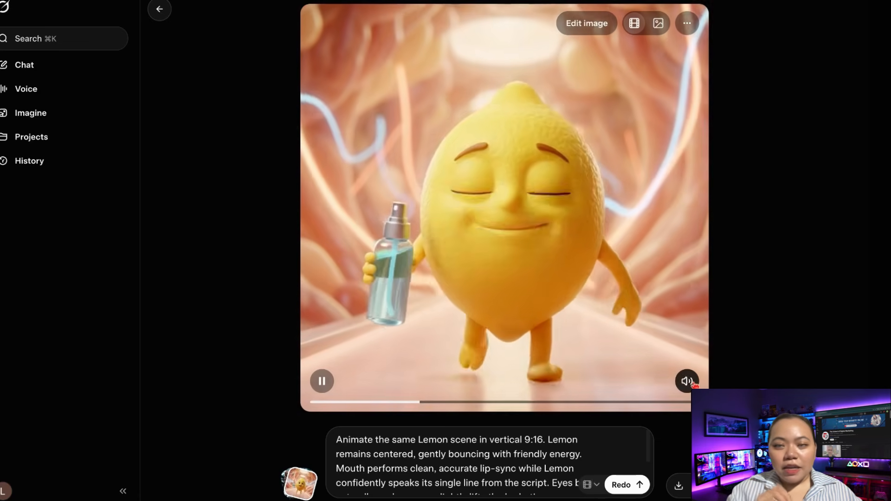
left_click(688, 380)
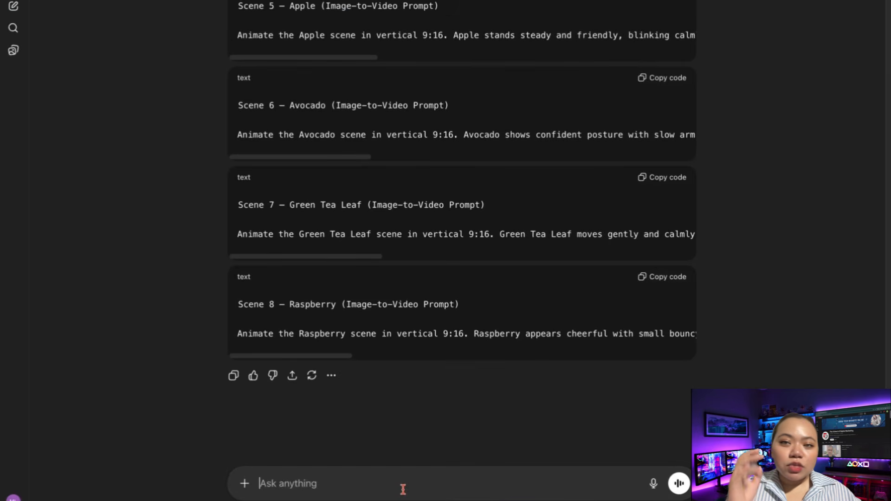
Submit the pasted ChatGPT request for a COVER SCENE with Text-to-Image and Image-to-Video prompts, and review the generated prompts.
key("ctrl+v")
scroll(457, 385, "up", 2)
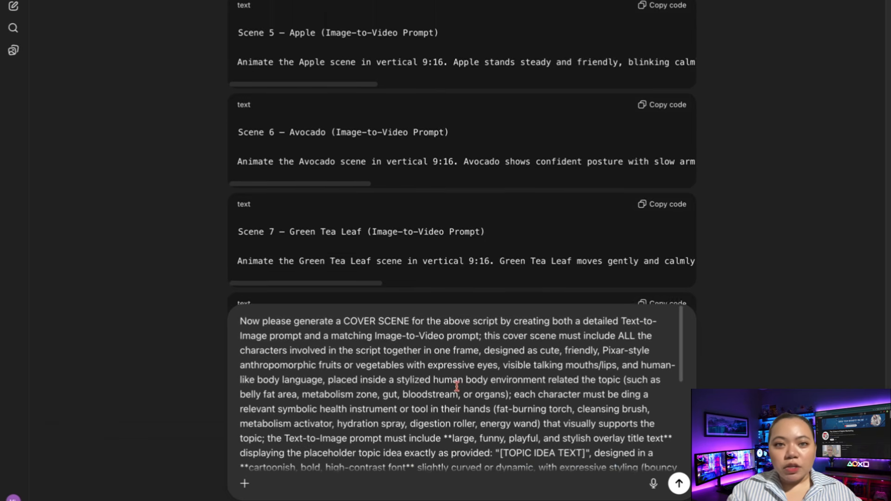
scroll(584, 400, "down", 5)
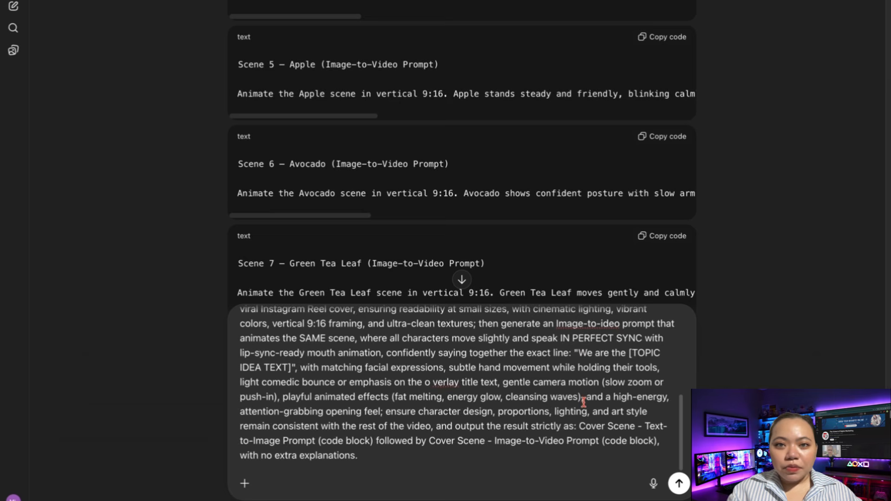
scroll(584, 400, "up", 4)
scroll(584, 402, "up", 2)
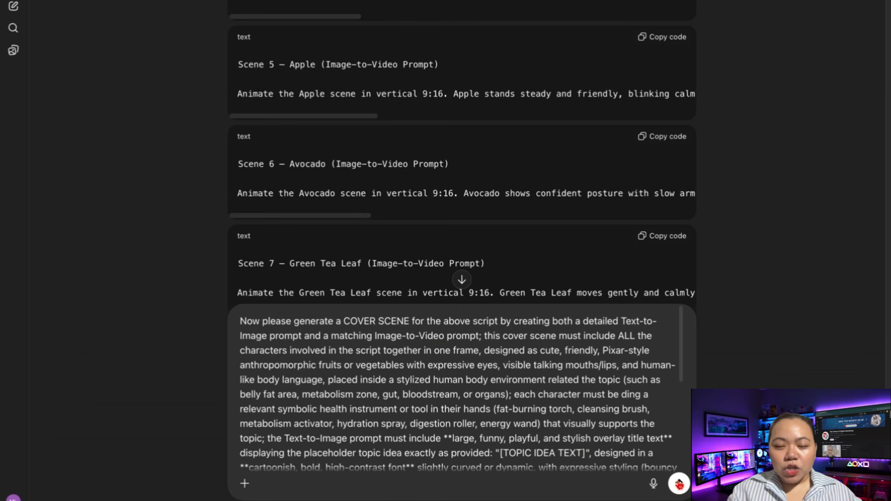
left_click(678, 484)
scroll(638, 255, "up", 10)
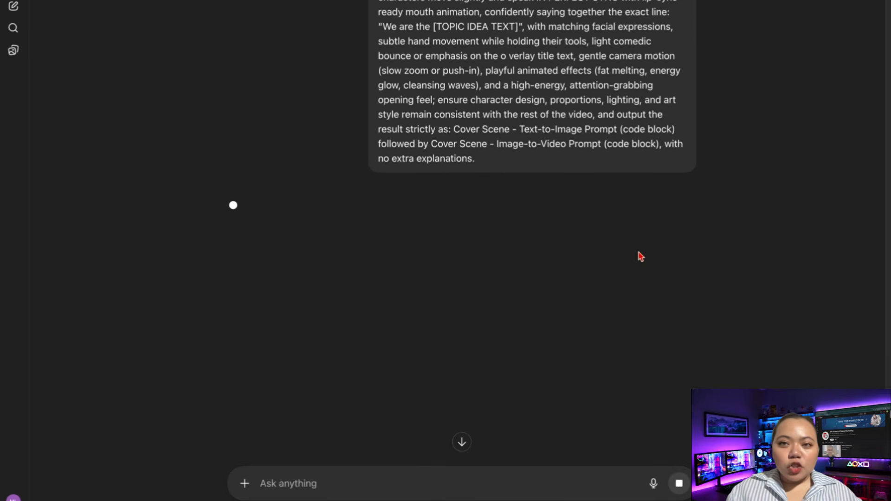
scroll(647, 213, "down", 1)
scroll(646, 213, "down", 5)
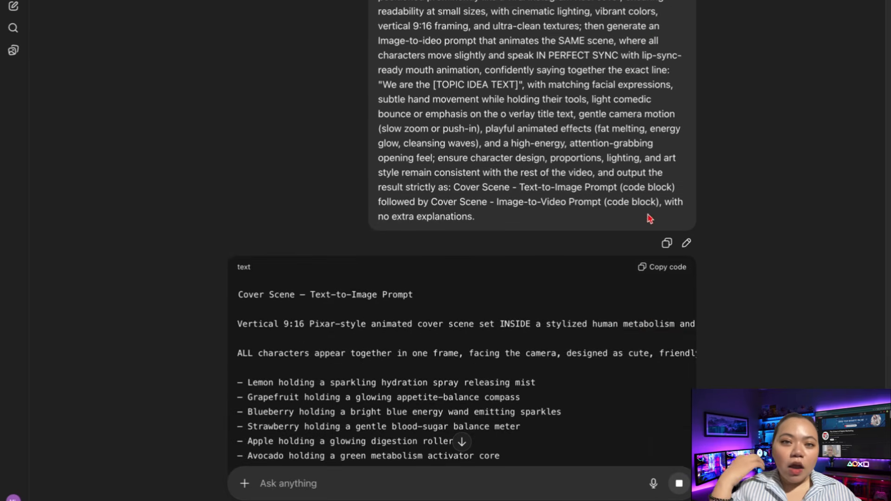
scroll(579, 343, "down", 2)
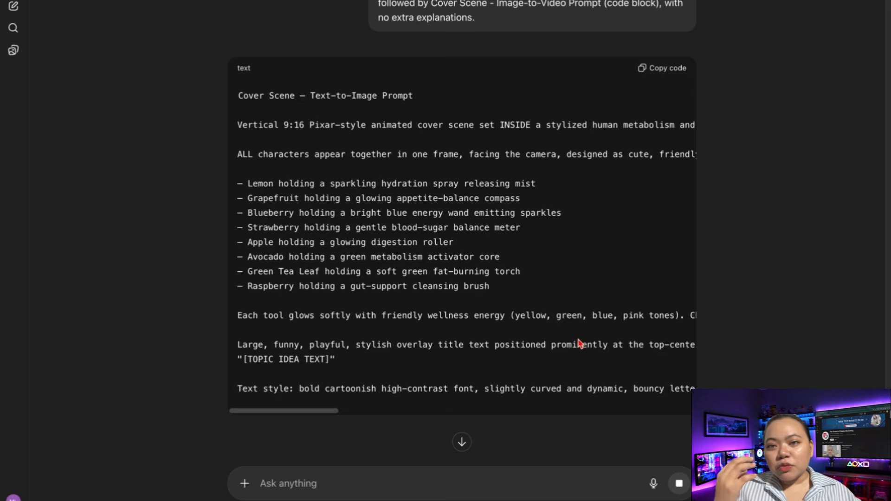
scroll(594, 288, "down", 2)
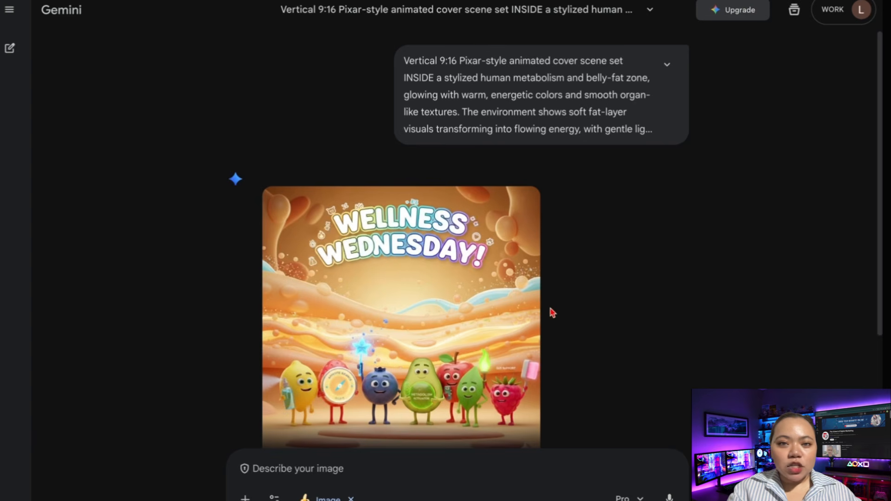
Open the all-characters cover image in Gemini and generate its video in Grok Imagine with the cover scene image-to-video prompt.
left_click(503, 306)
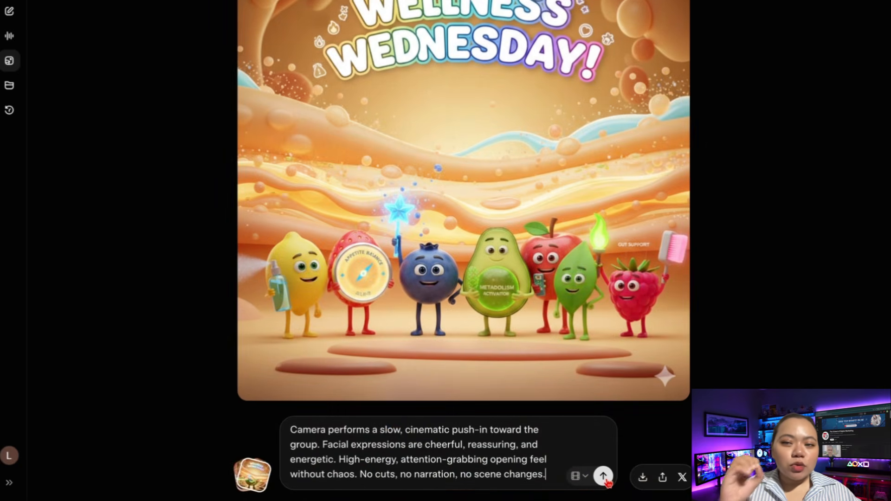
left_click(603, 476)
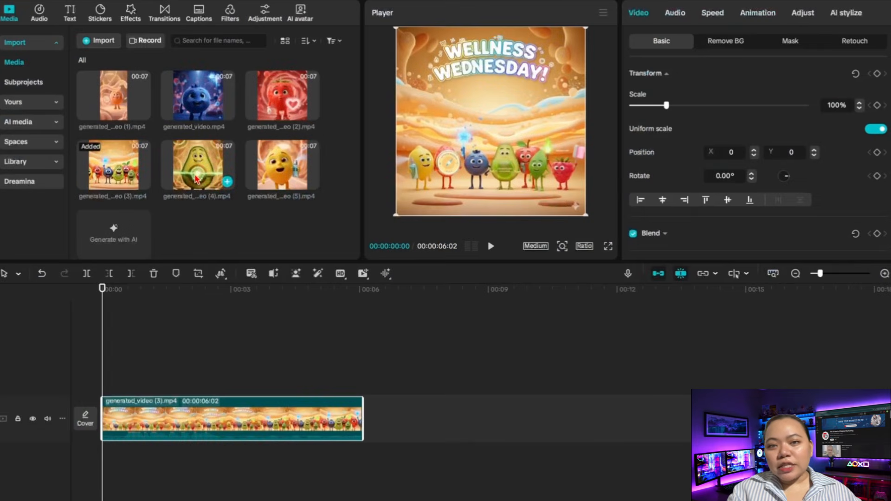
In CapCut, add the lemon, grapefruit, blueberry, strawberry and avocado clips in that order after the cover clip on the timeline.
left_click_drag(282, 165, 441, 422)
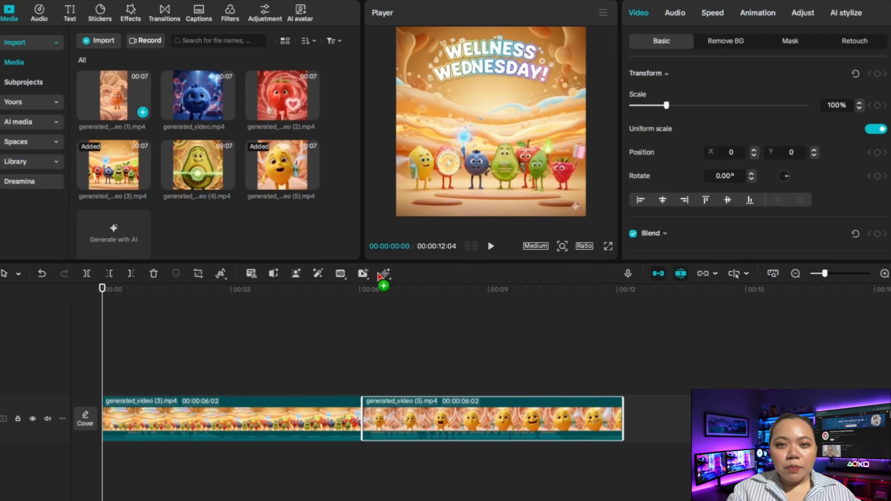
left_click(142, 112)
left_click_drag(824, 274, 813, 274)
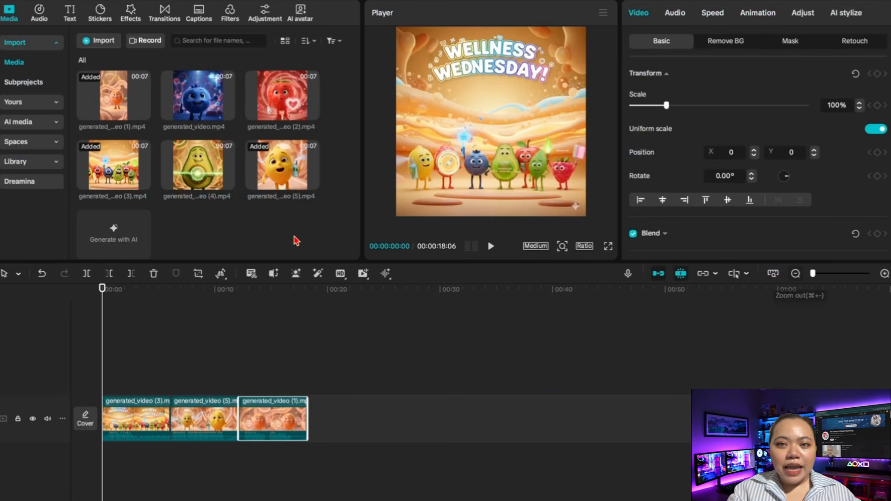
left_click(227, 112)
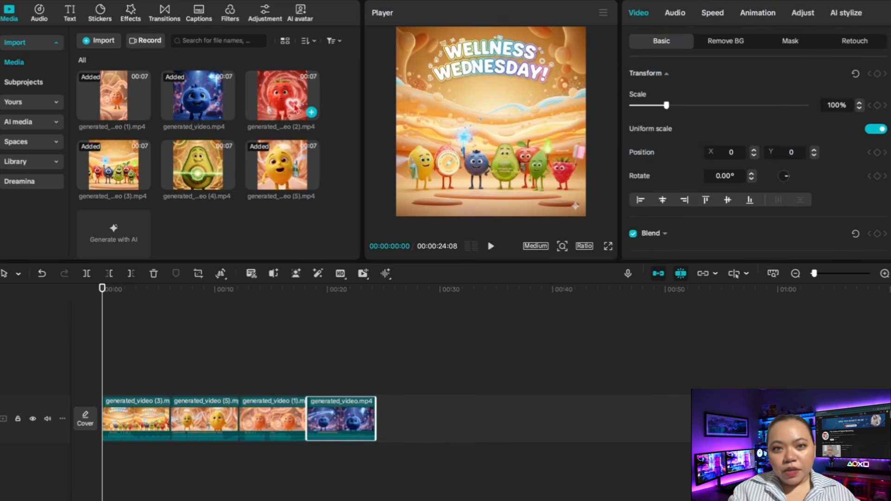
left_click(312, 112)
left_click_drag(198, 165, 499, 420)
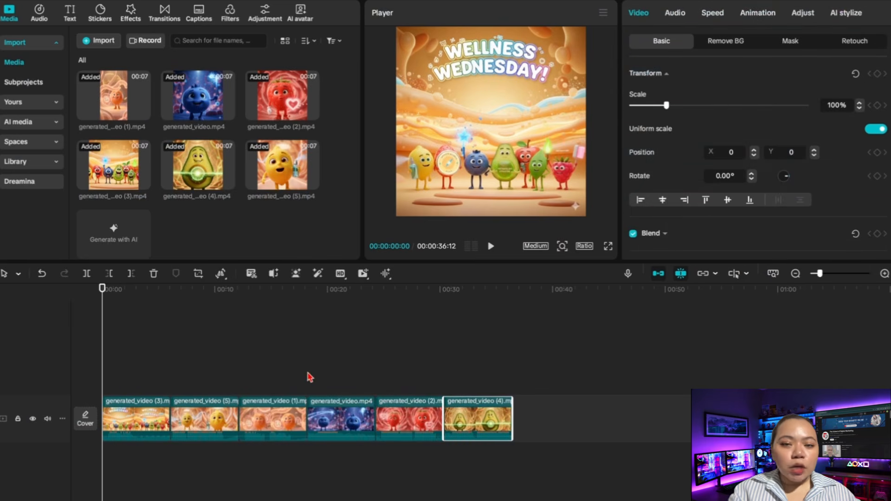
Preview the cover clip, split it at about 2 seconds 25 frames, and delete the part after the split.
scroll(381, 387, "up", 5)
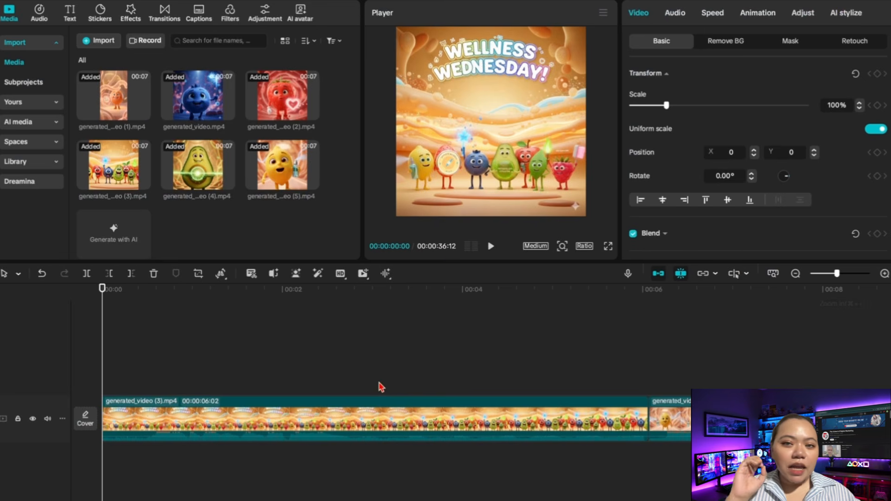
key("space")
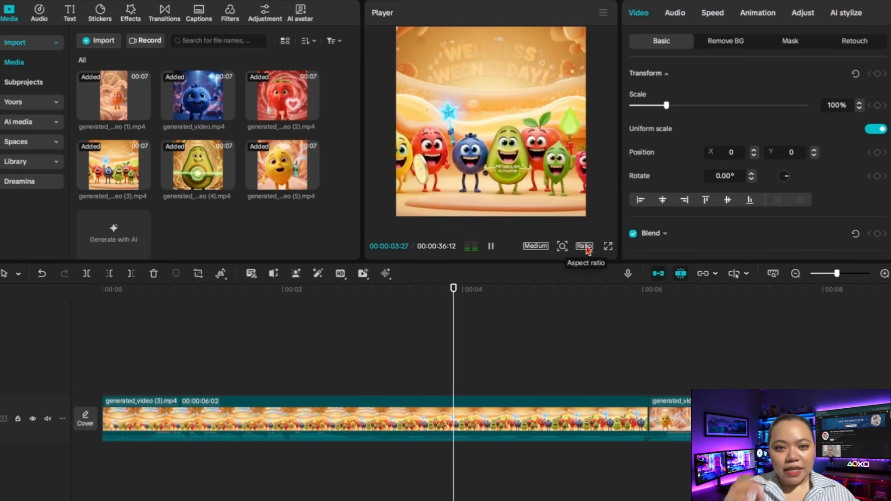
left_click(453, 347)
left_click_drag(453, 347, 342, 347)
left_click(358, 417)
left_click(87, 274)
key("Delete")
Play through the lemon clip, split it near its end, and delete the leftover pieces so it lasts 00:00:04:29.
key("space")
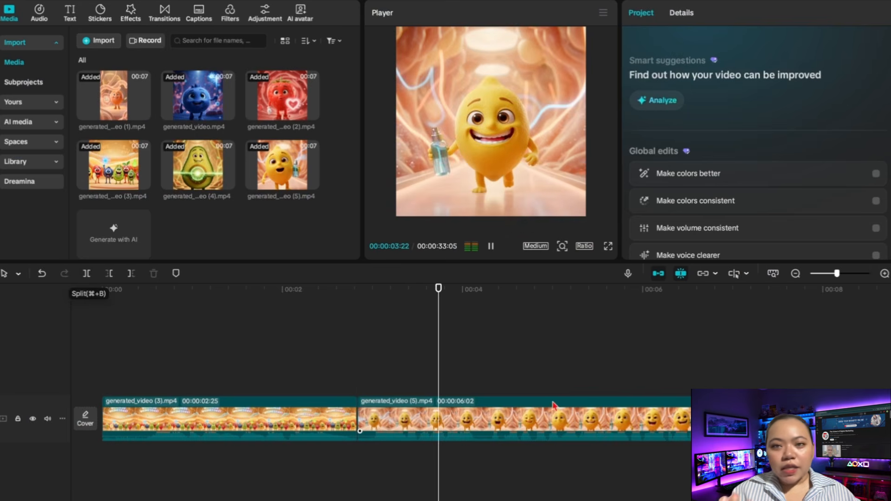
left_click(773, 275)
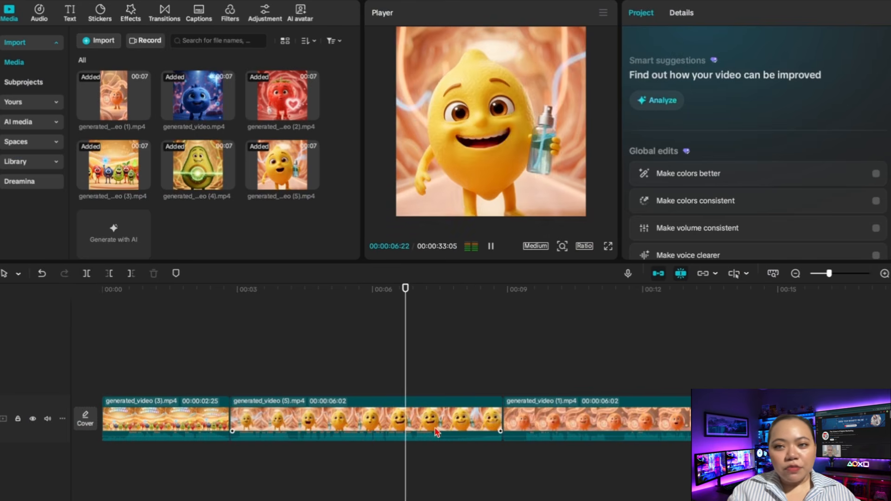
key("space")
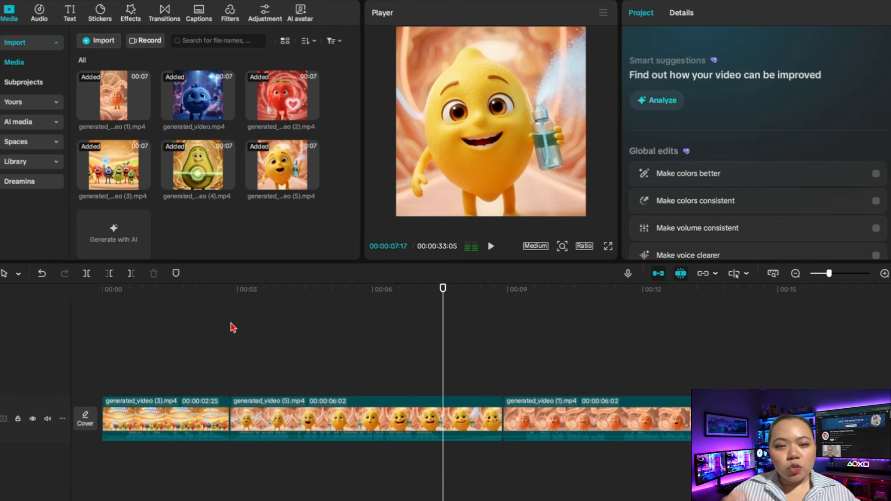
left_click(88, 274)
left_click(453, 418)
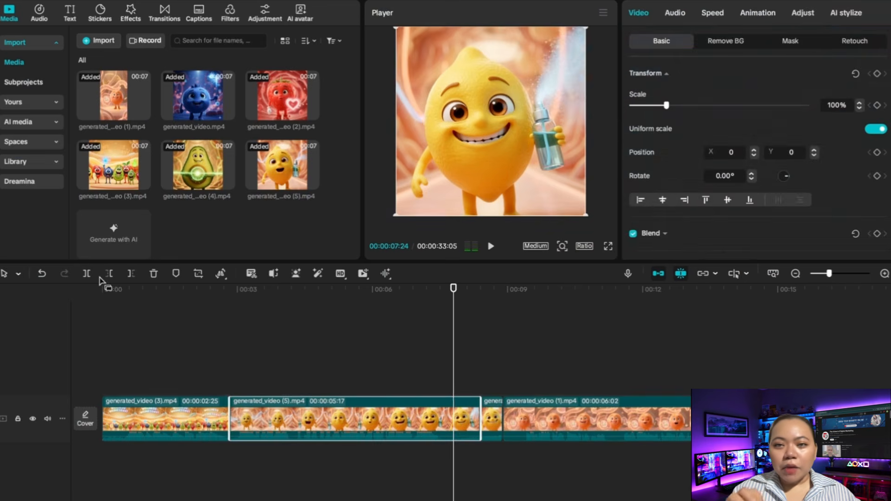
left_click(87, 273)
key("BackSpace")
left_click(466, 413)
key("BackSpace")
Scale up the grapefruit clip uniformly until it fills the square video frame.
left_click(479, 413)
left_click_drag(547, 219, 586, 284)
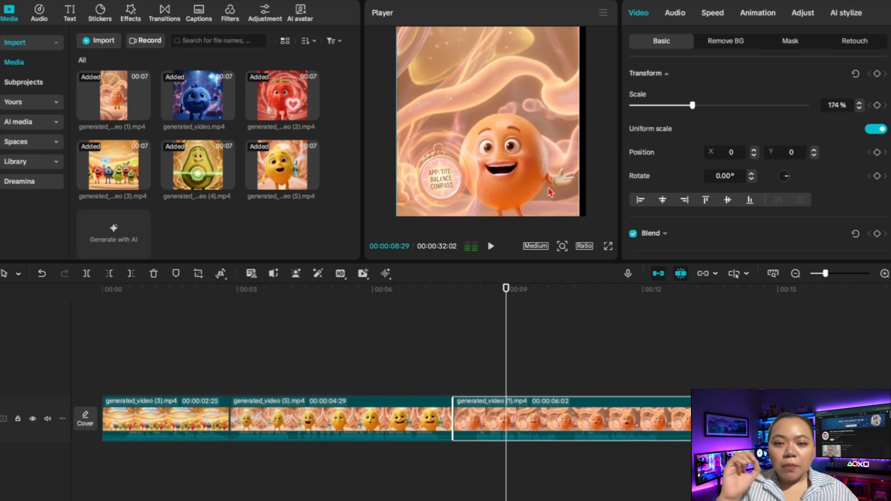
left_click_drag(692, 105, 694, 105)
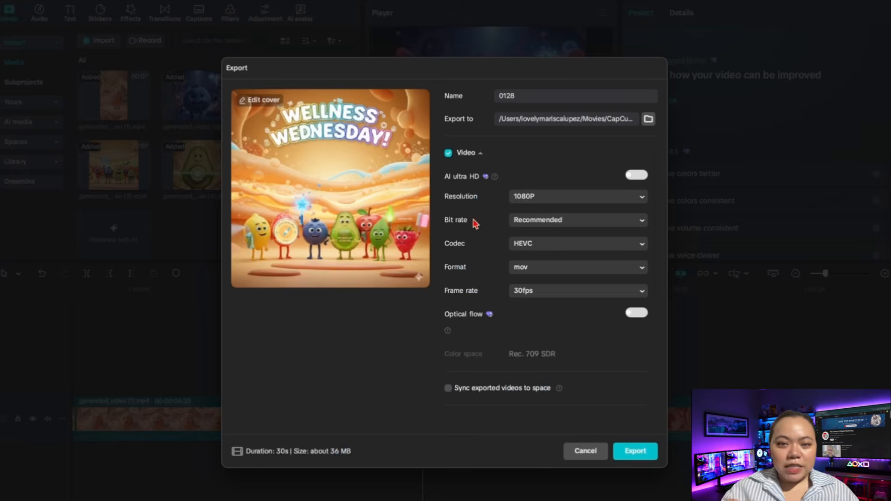
Replace the video's name in the export settings with "Wellness W".
double_click(546, 95)
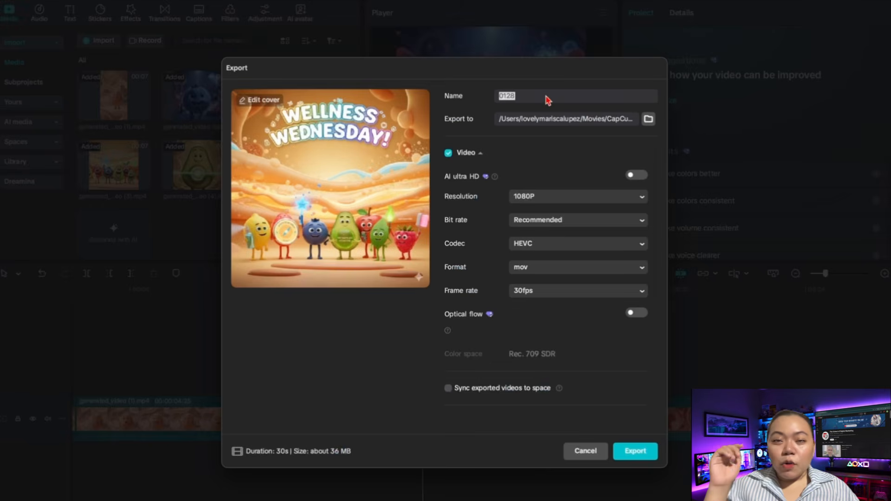
type("Wellness W")
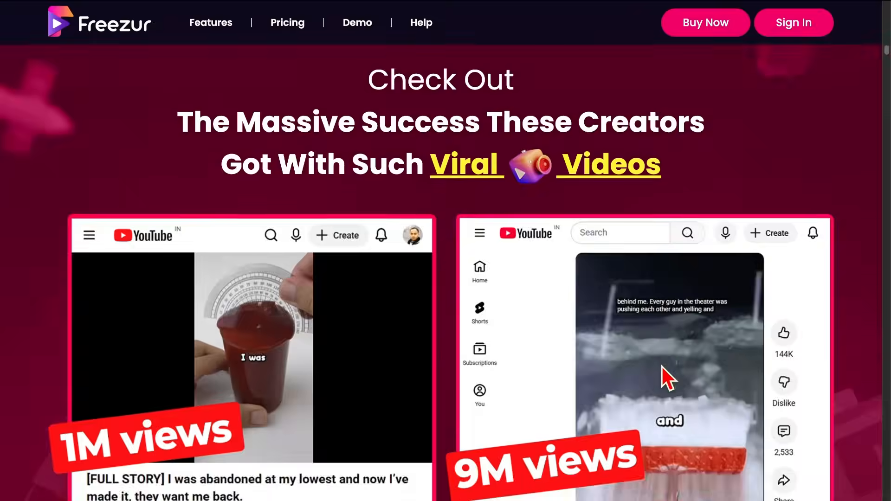
On the Freezur website, examine the creators' viral video examples, the feature list, the demo section and the topic categories.
scroll(662, 366, "down", 2)
scroll(738, 383, "down", 8)
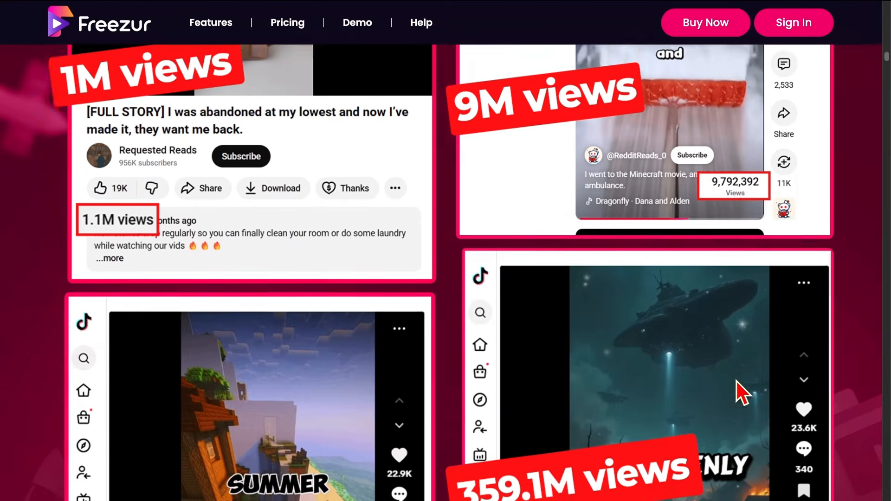
scroll(738, 385, "down", 6)
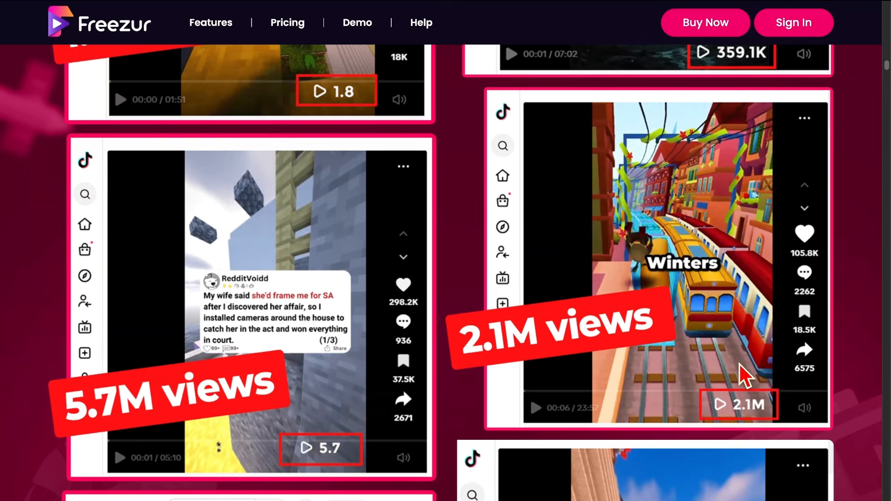
scroll(739, 364, "down", 15)
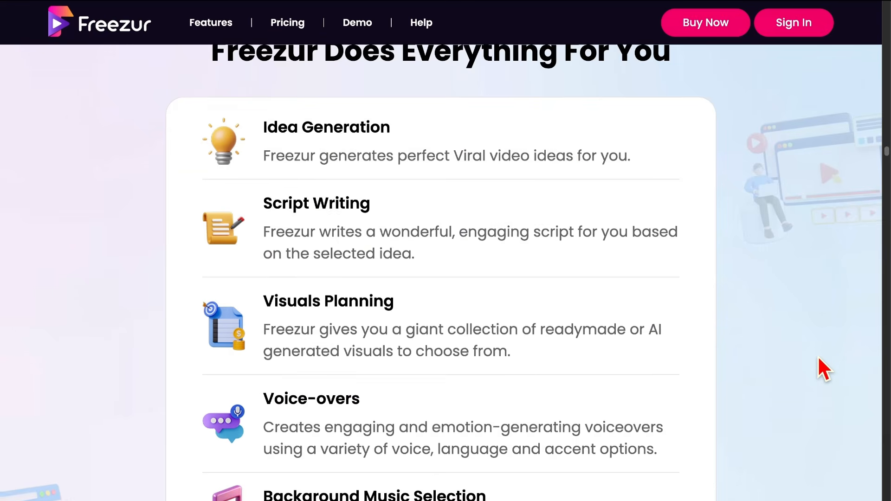
scroll(824, 370, "down", 2)
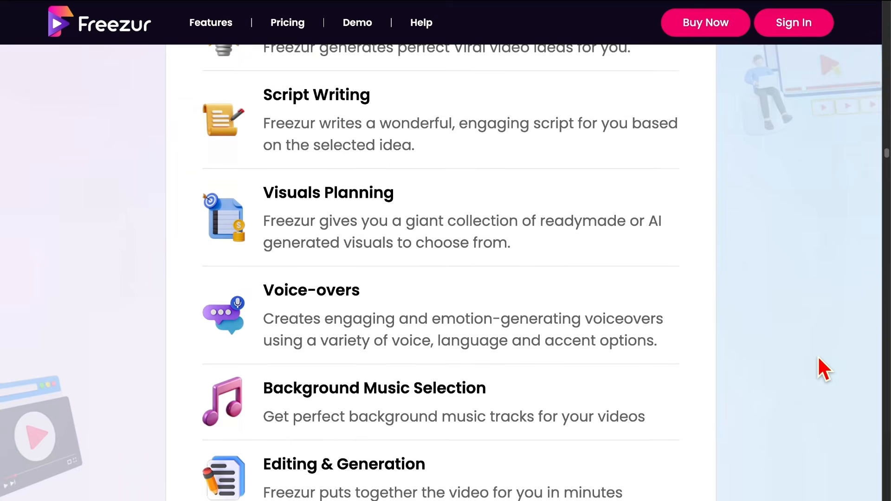
scroll(823, 370, "down", 1)
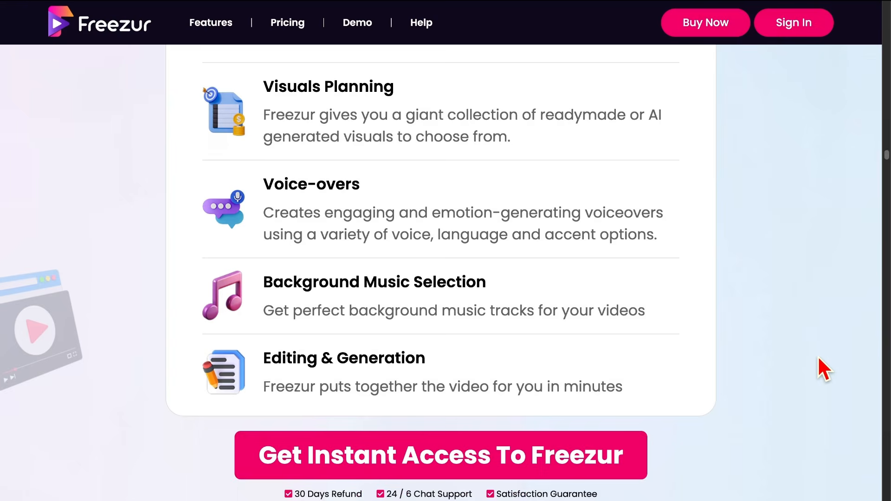
scroll(824, 370, "down", 7)
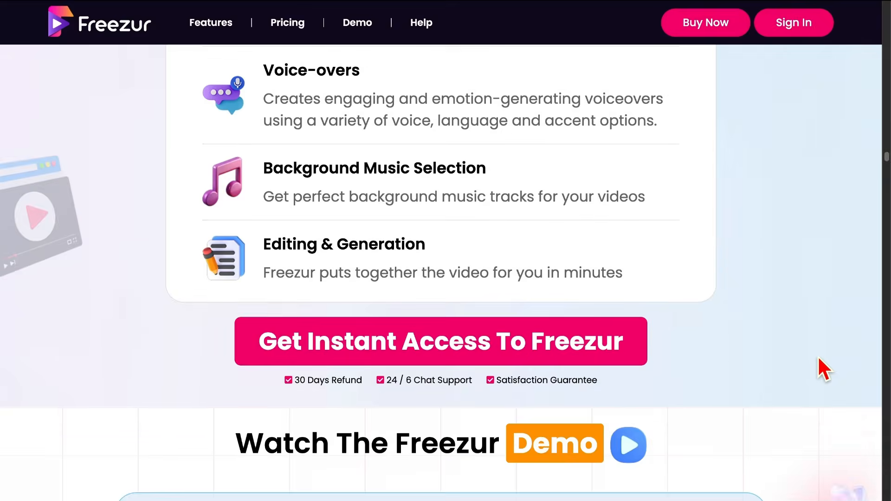
scroll(824, 370, "down", 9)
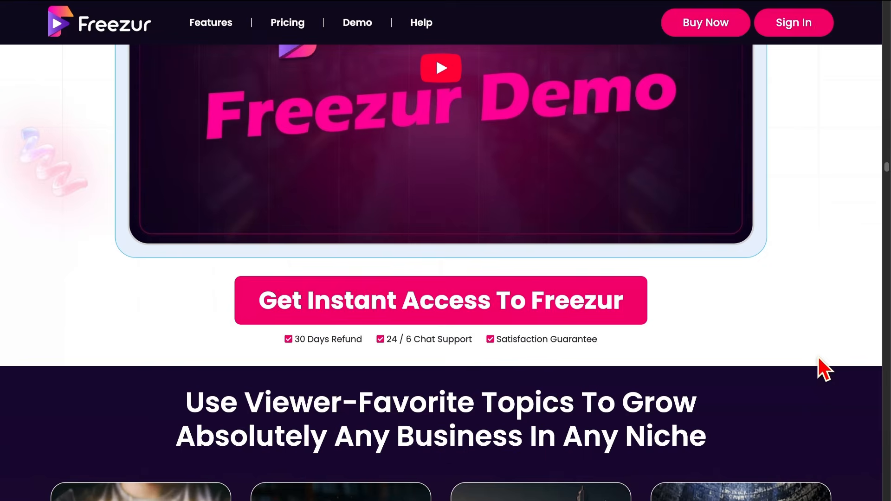
scroll(824, 370, "down", 1)
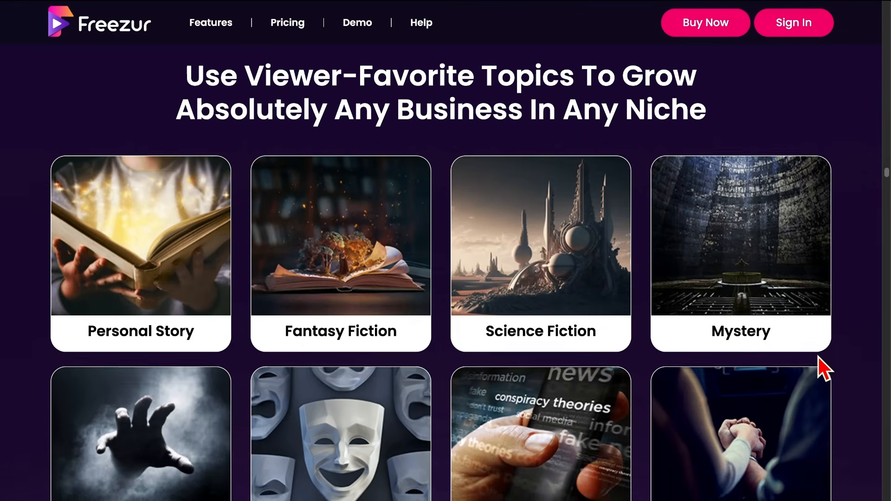
Examine the remaining video topic categories and the sections explaining Freezur's name and its AI idea generation.
scroll(824, 370, "down", 1)
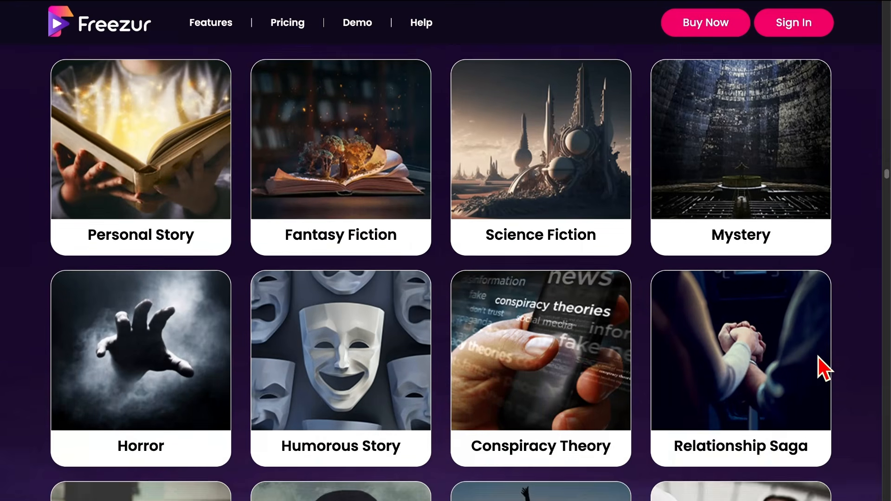
scroll(824, 370, "down", 1)
scroll(583, 324, "down", 2)
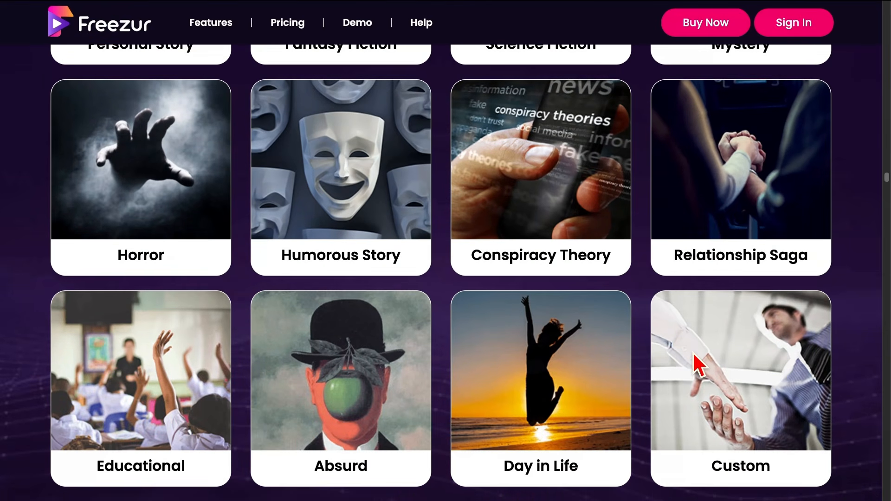
scroll(693, 353, "down", 3)
scroll(693, 353, "down", 7)
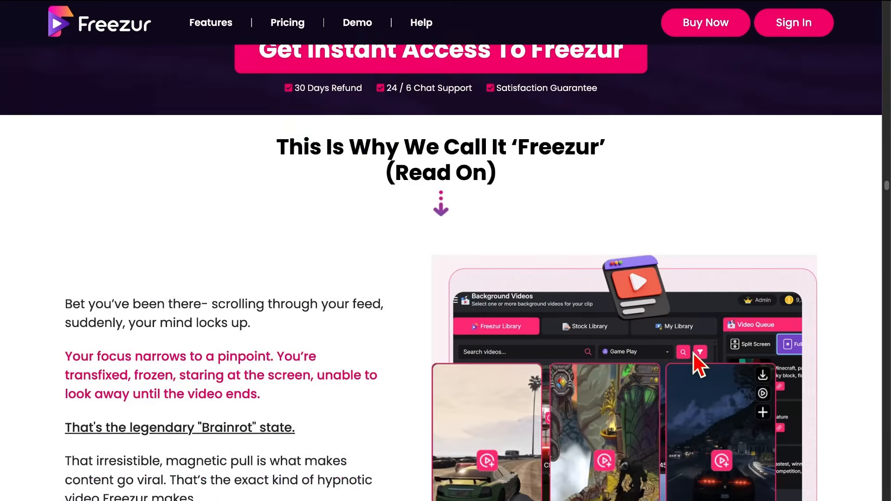
scroll(693, 353, "down", 2)
scroll(692, 352, "down", 4)
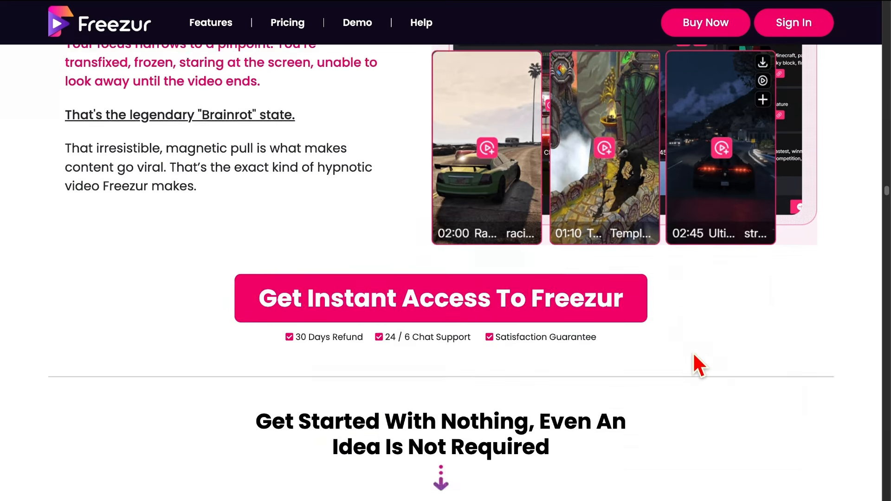
scroll(692, 352, "down", 2)
scroll(692, 352, "down", 2)
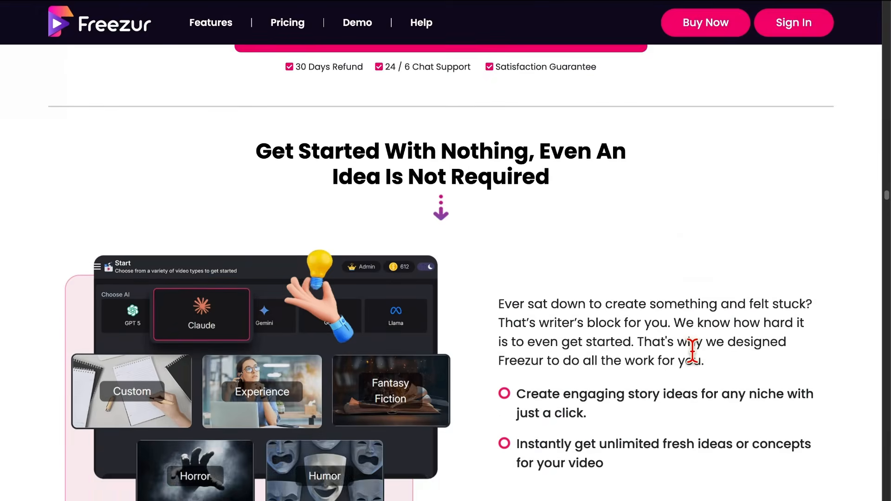
Examine the Freezur feature sections on short- and long-form content, languages, video formats, live captions, background music and supported AI models.
scroll(693, 351, "down", 2)
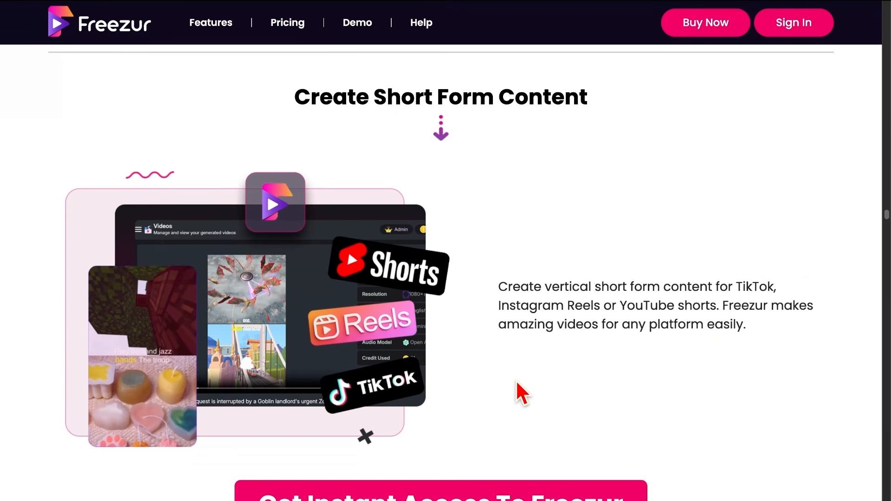
scroll(522, 392, "down", 2)
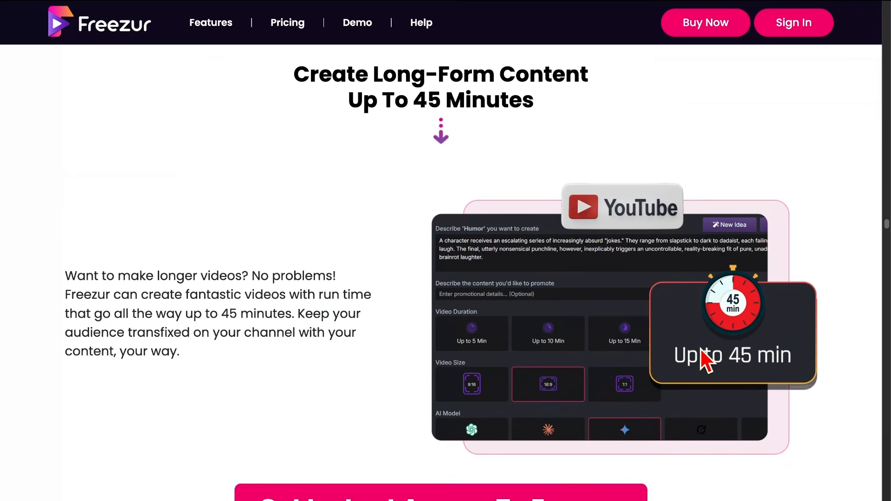
scroll(446, 250, "down", 1)
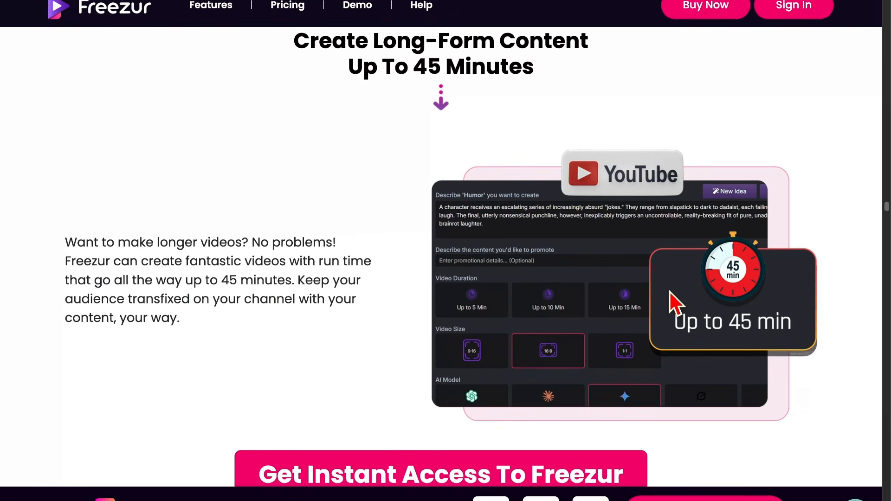
scroll(670, 291, "down", 2)
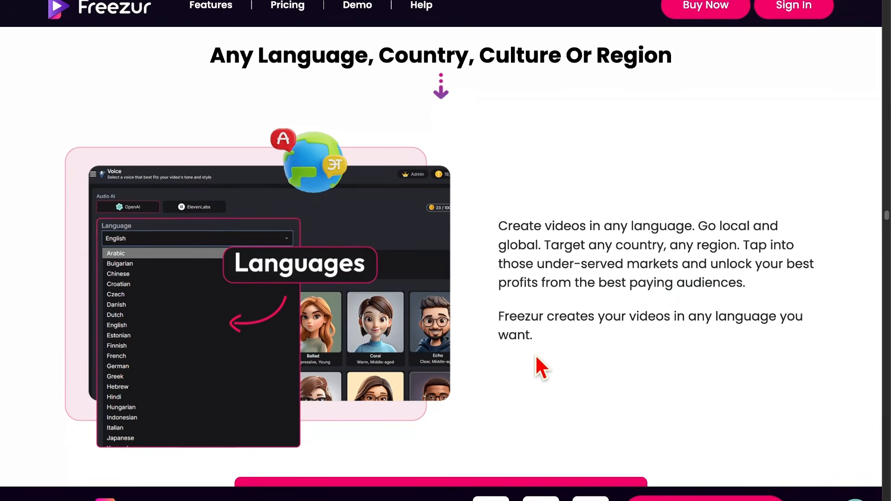
scroll(536, 357, "down", 2)
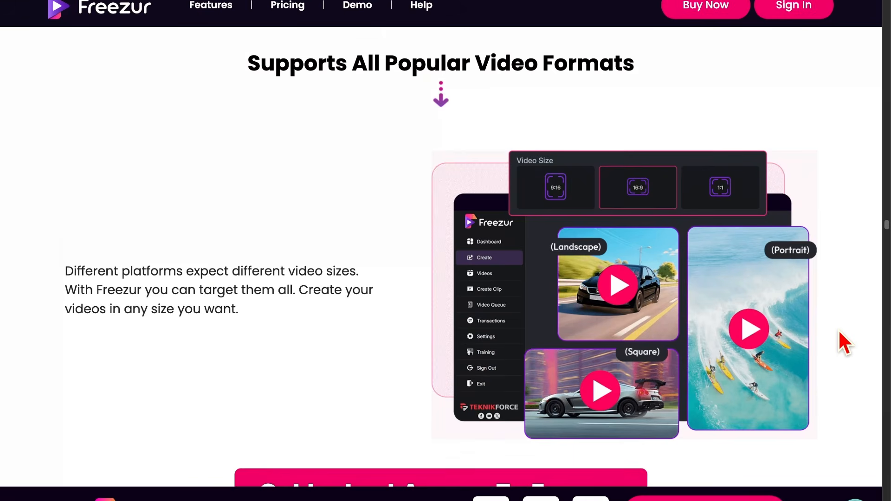
scroll(845, 343, "down", 2)
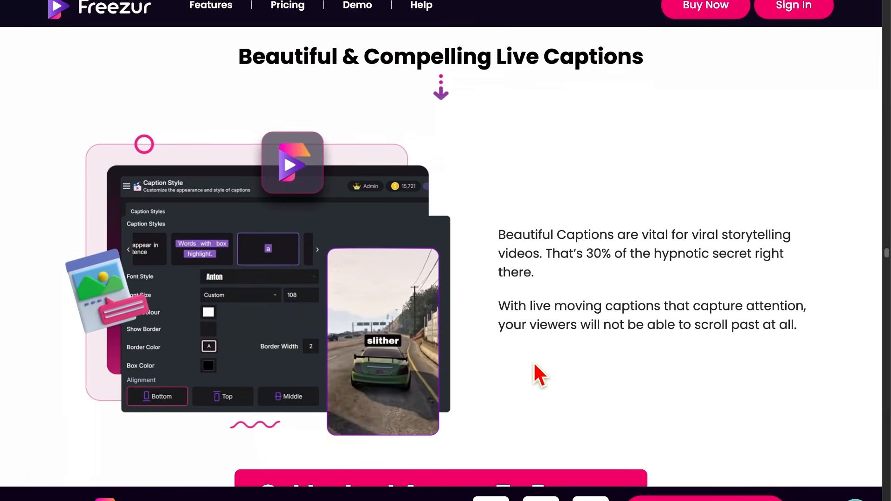
scroll(622, 366, "down", 2)
scroll(624, 371, "down", 1)
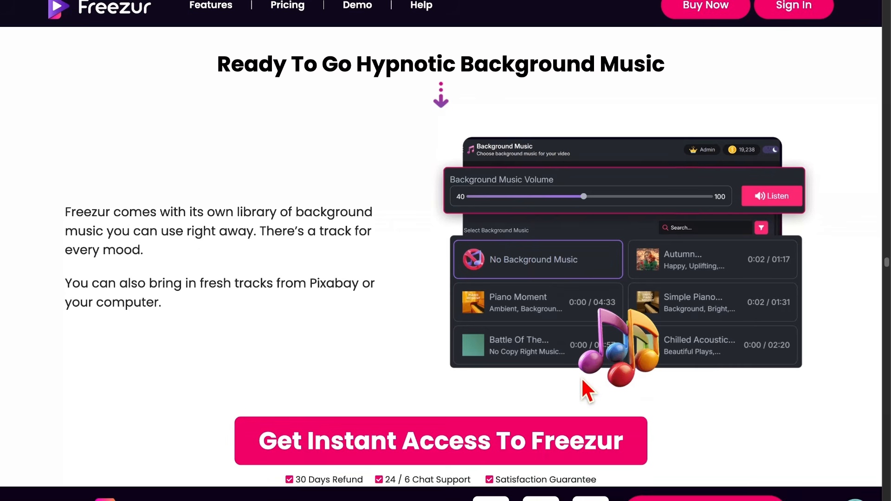
scroll(585, 391, "down", 2)
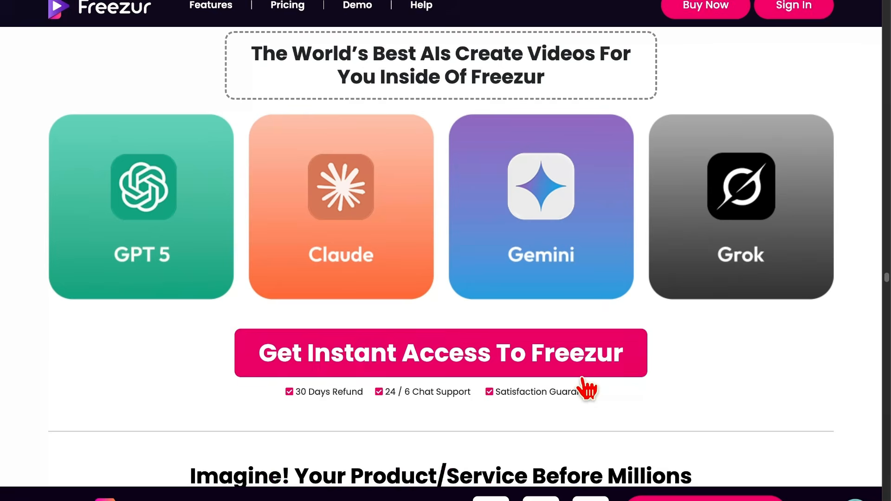
scroll(586, 388, "up", 1)
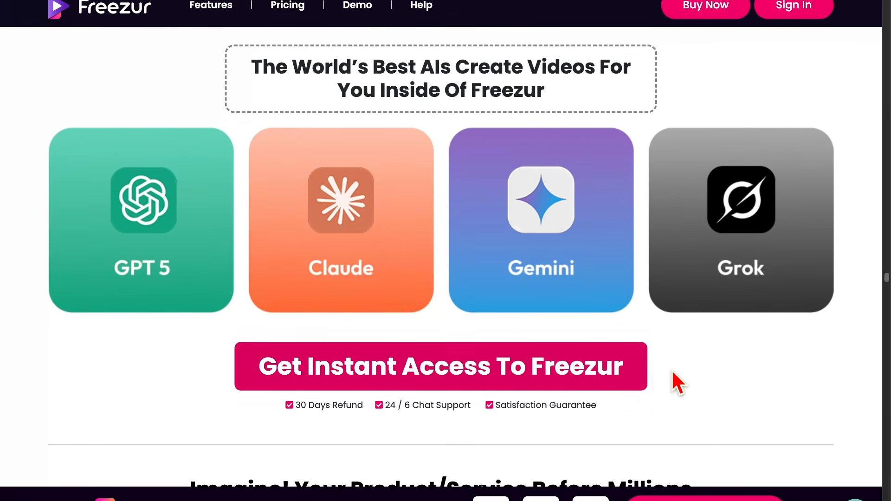